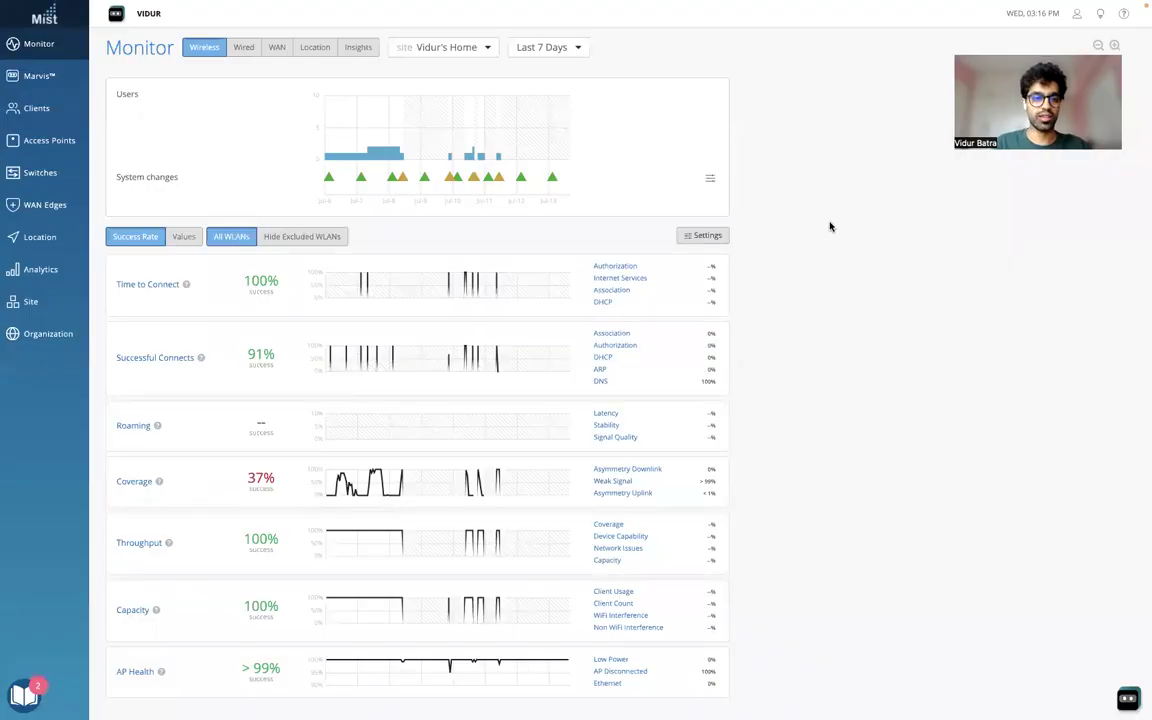
# - Bring up the Monitor flyout listing Service Levels and Alerts
pyautogui.moveTo(52, 53)
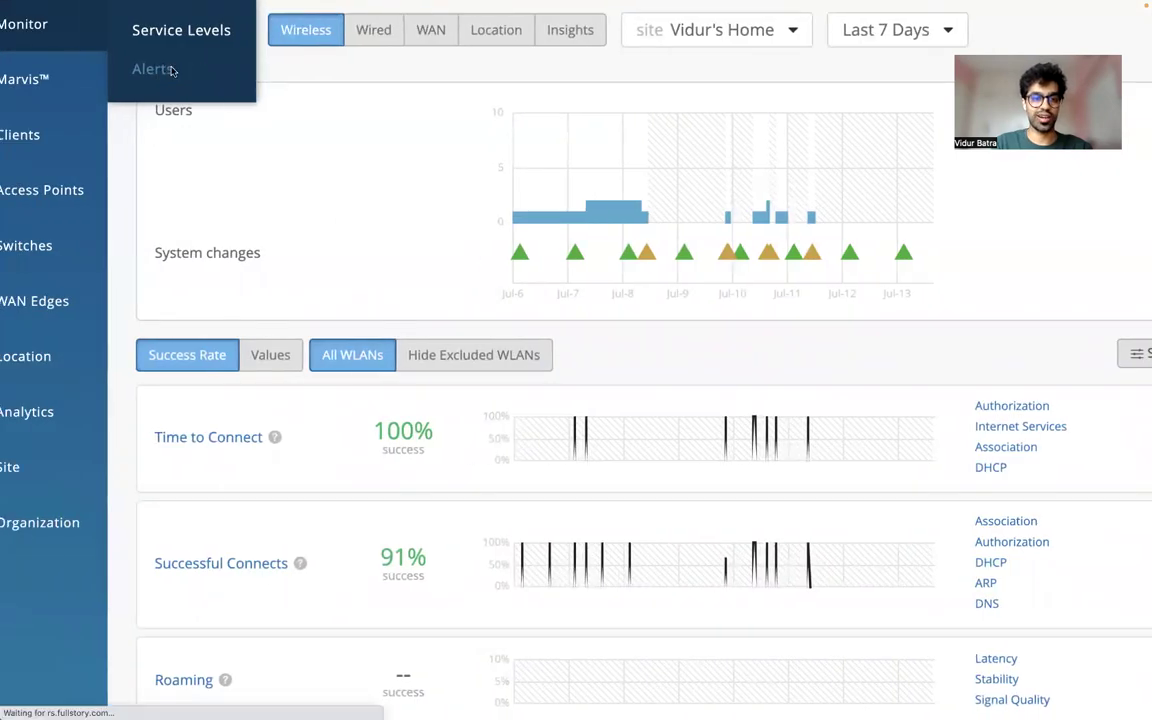
# - Open the Alerts page and set the time range to Last 7 Days
pyautogui.click(172, 70)
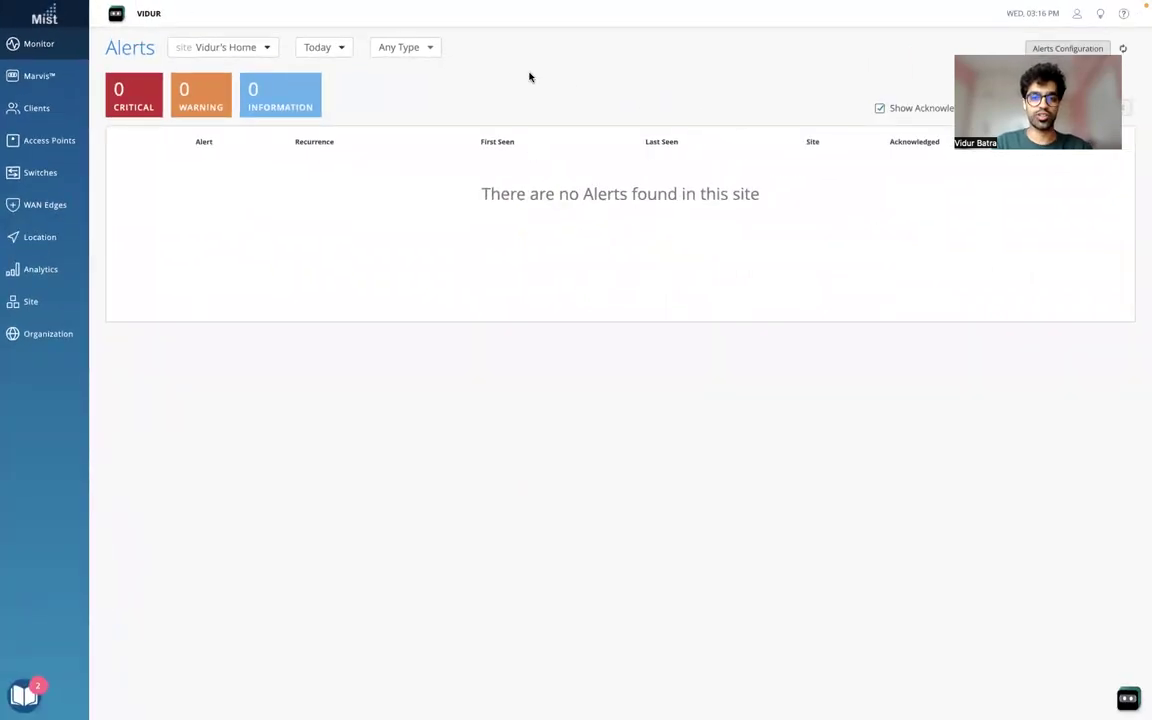
pyautogui.click(344, 50)
pyautogui.click(326, 105)
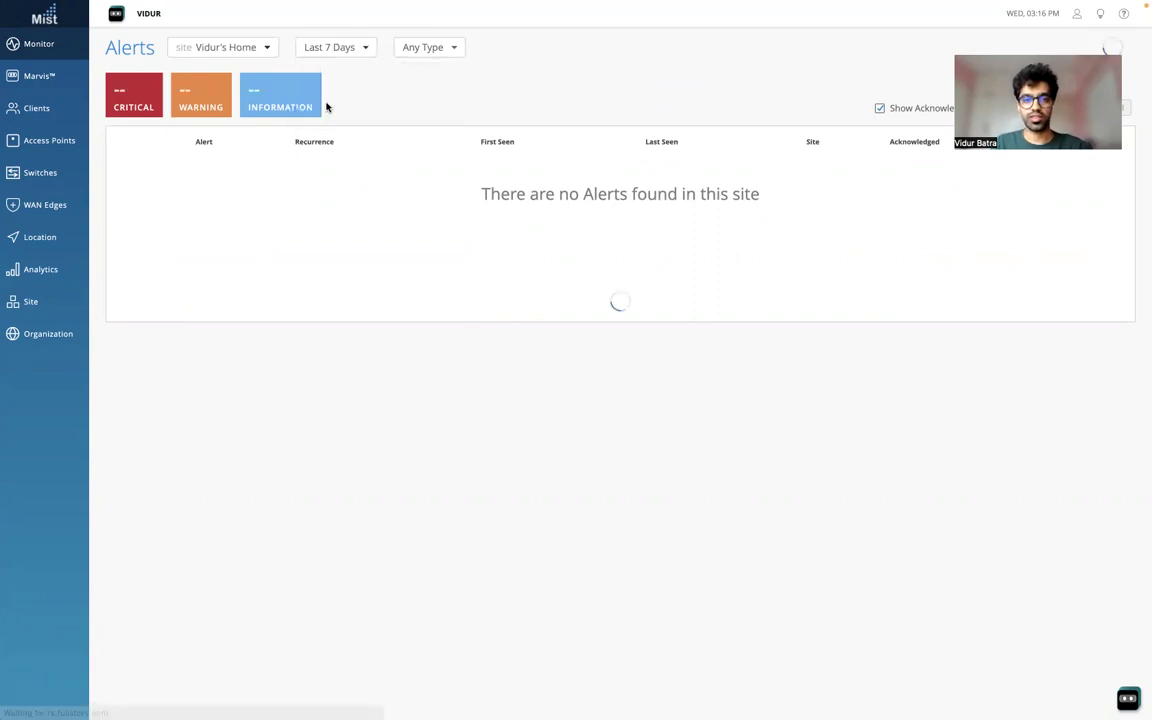
pyautogui.click(453, 50)
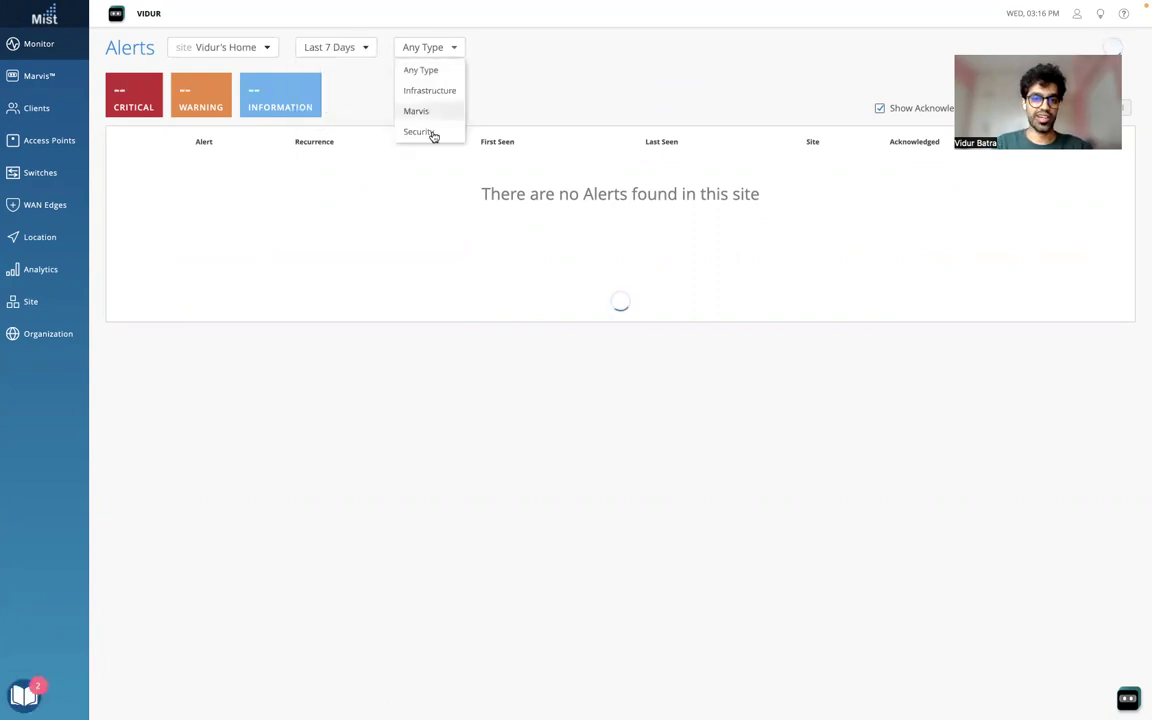
pyautogui.click(526, 69)
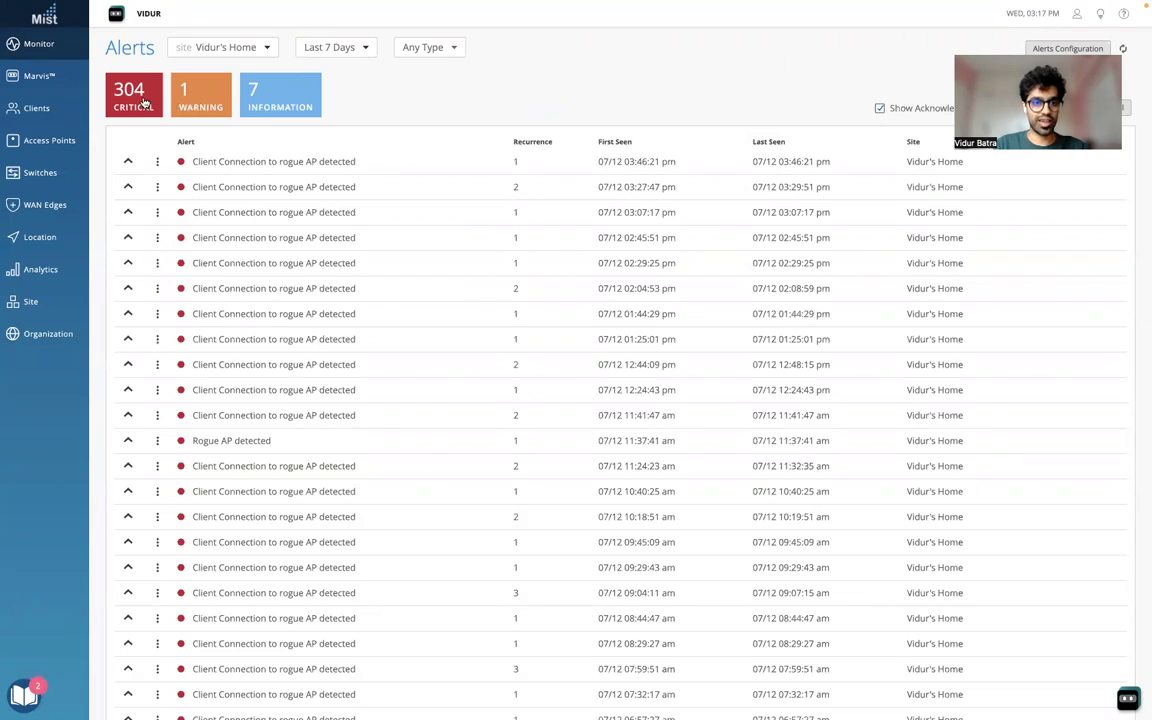
# - Hide Critical alerts, leaving the Warning and Information alerts listed
pyautogui.click(145, 102)
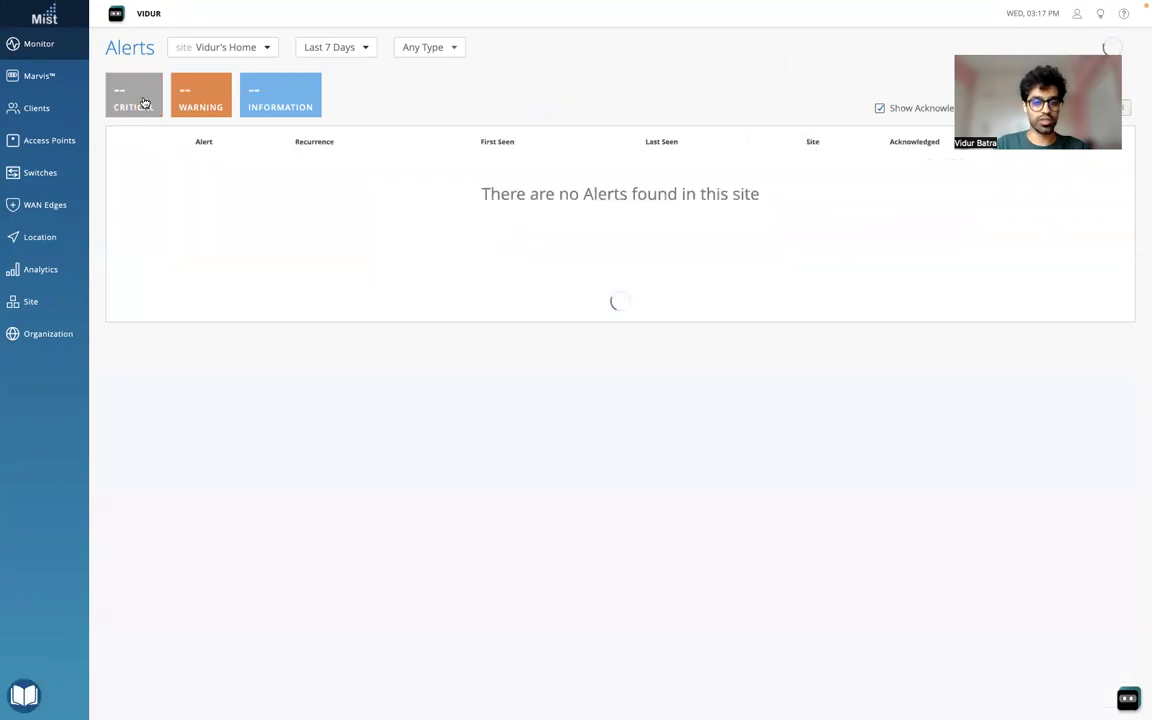
pyautogui.click(286, 104)
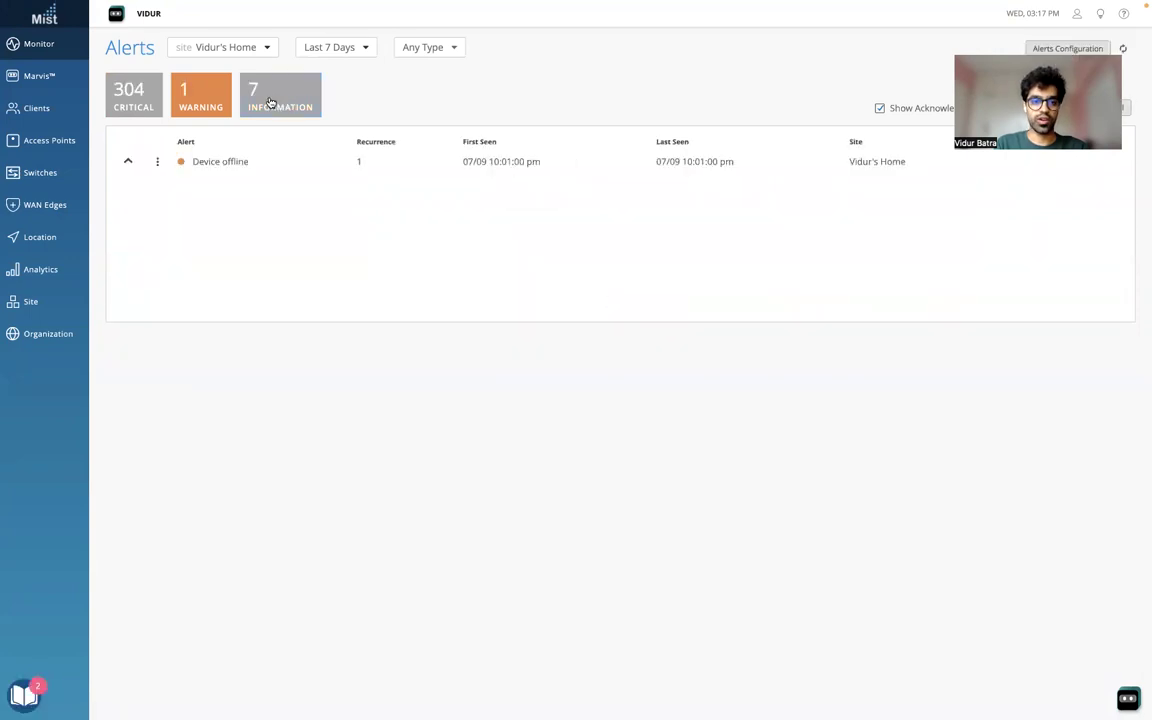
pyautogui.click(270, 103)
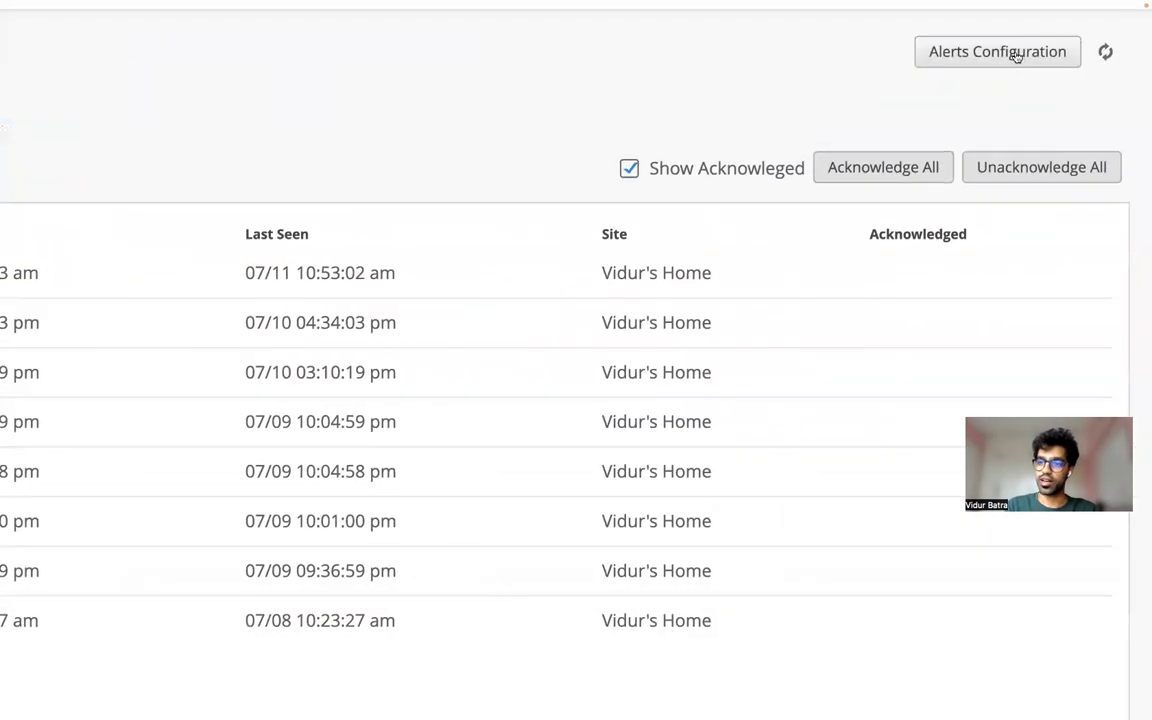
# - Re-enable Critical alerts and open Alerts Configuration showing the Organisation Alerts Template
pyautogui.click(1016, 55)
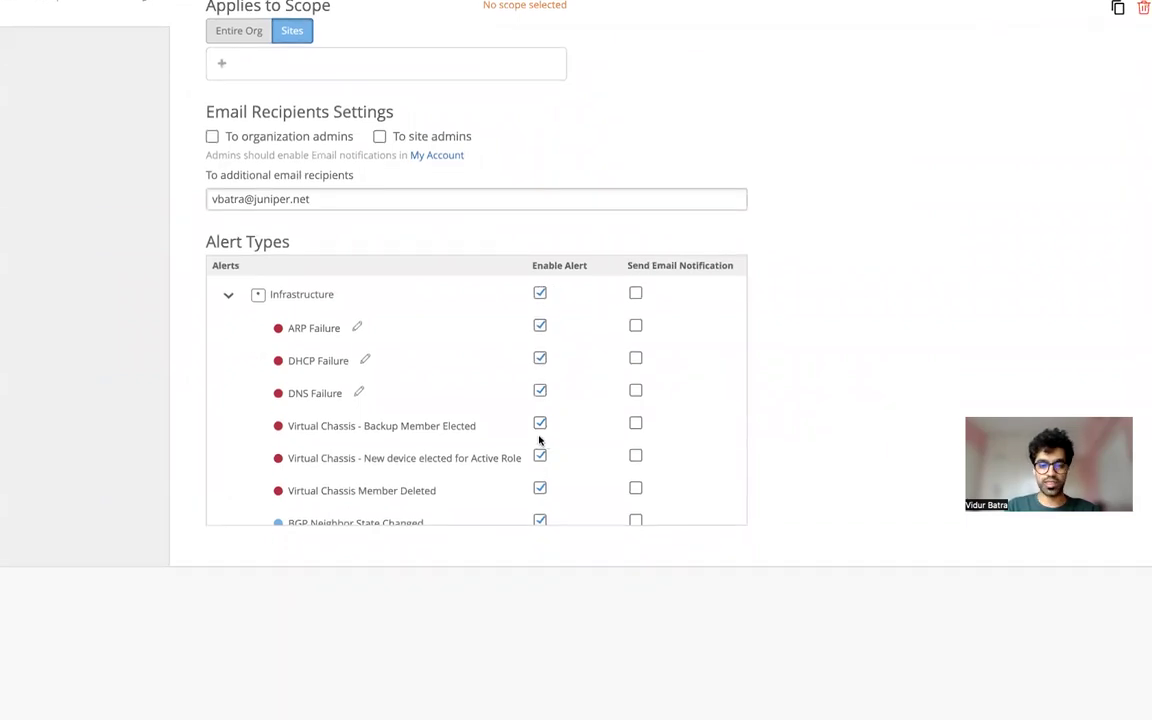
pyautogui.scroll(1, 162, 250)
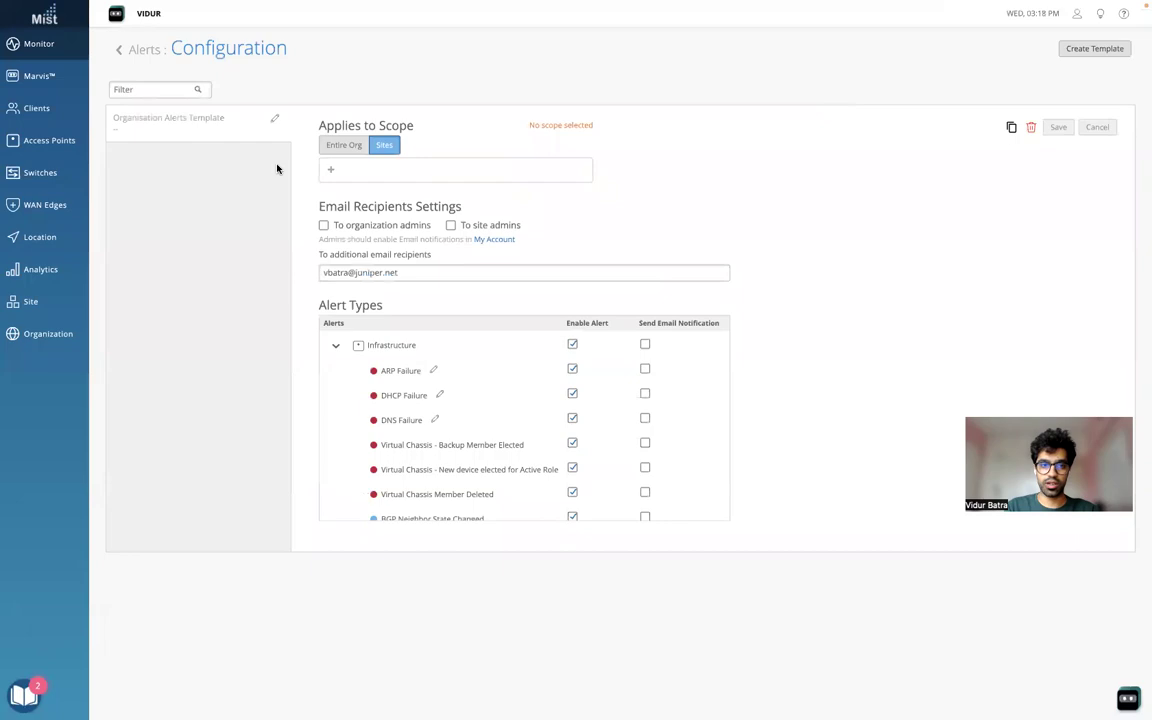
pyautogui.click(146, 51)
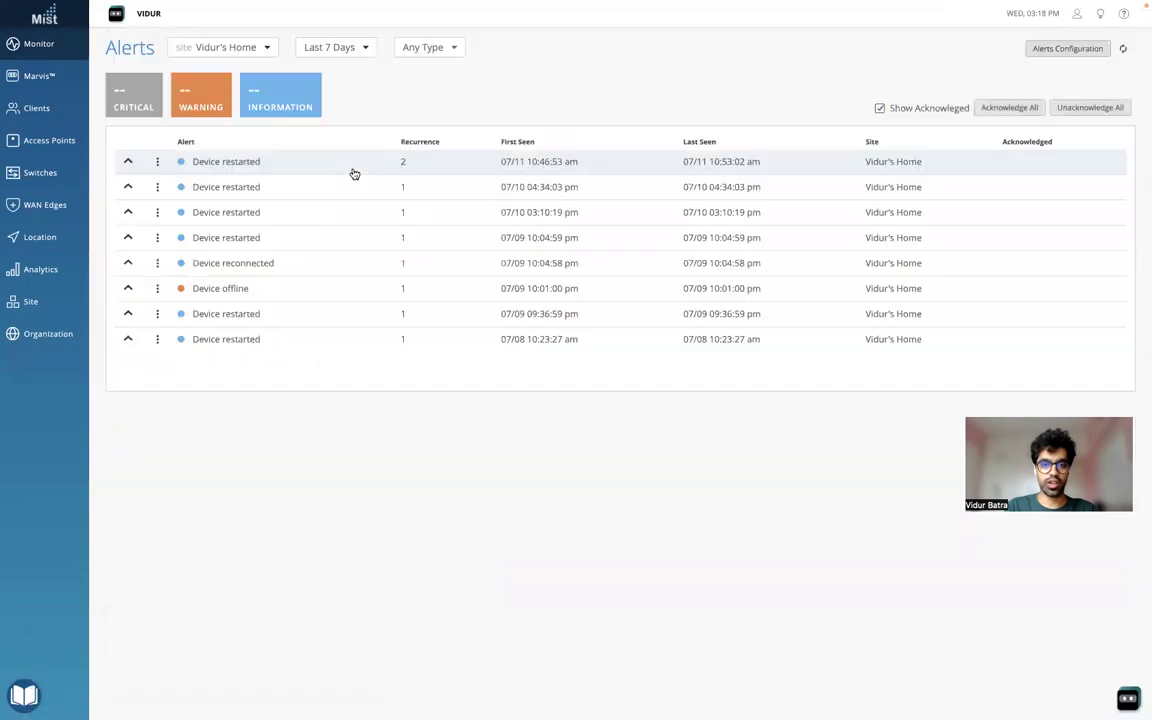
pyautogui.click(139, 96)
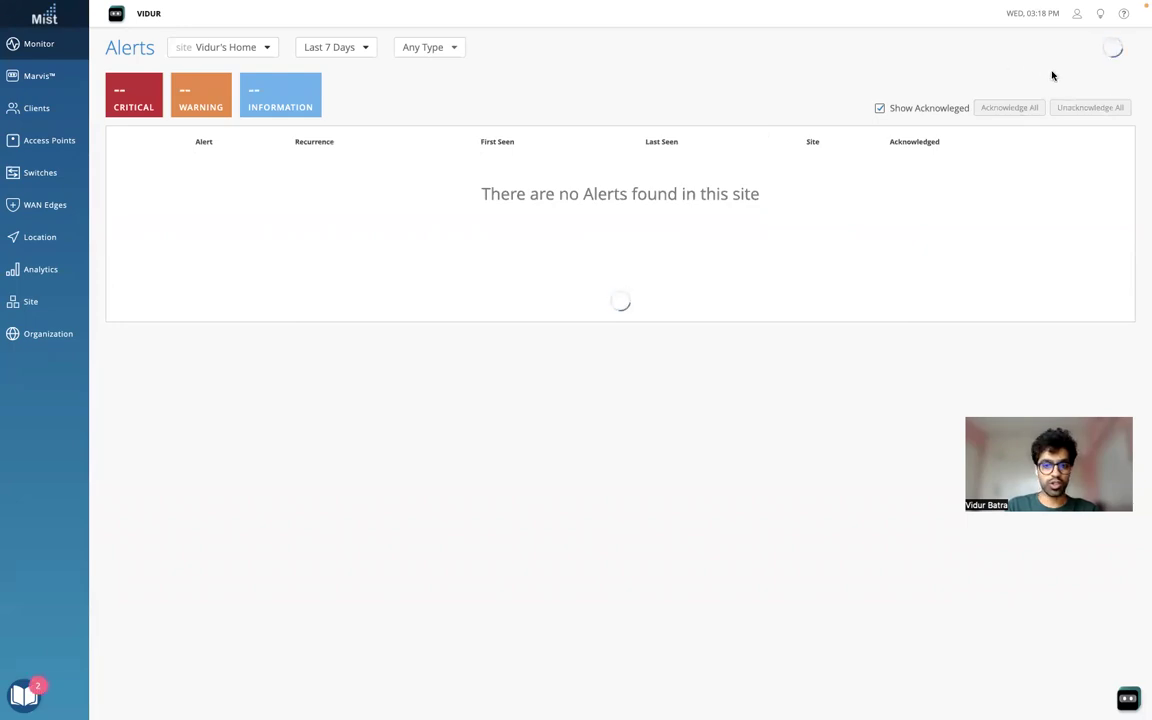
pyautogui.click(990, 48)
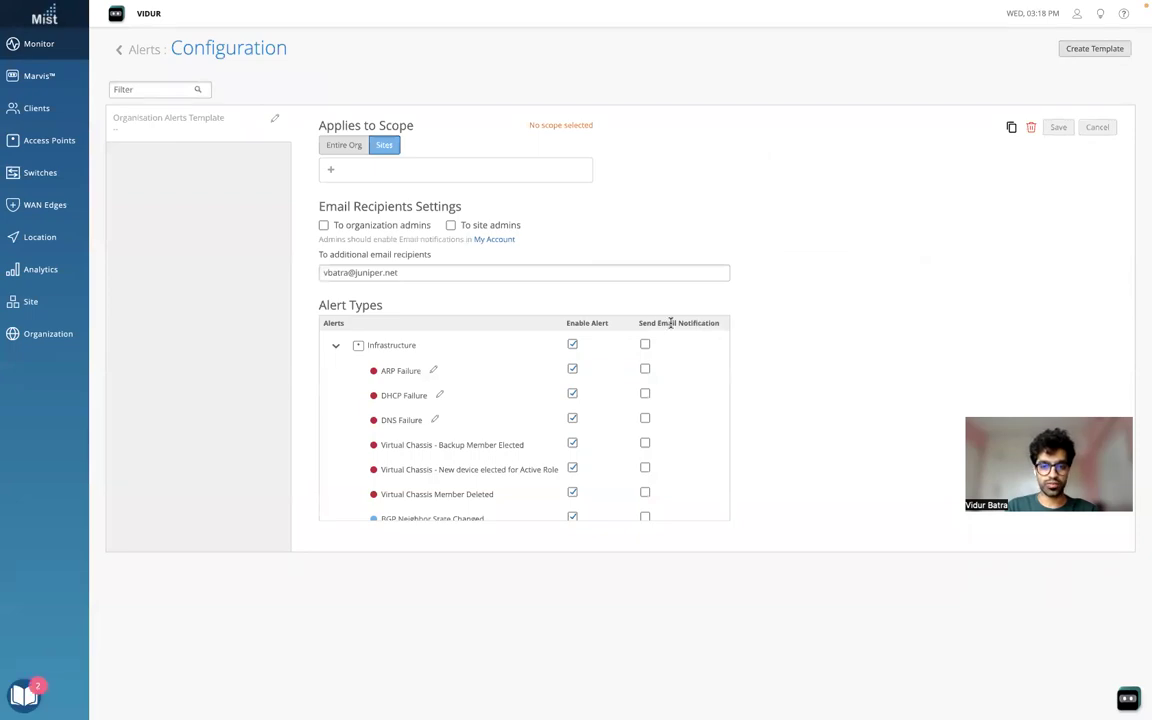
pyautogui.click(645, 369)
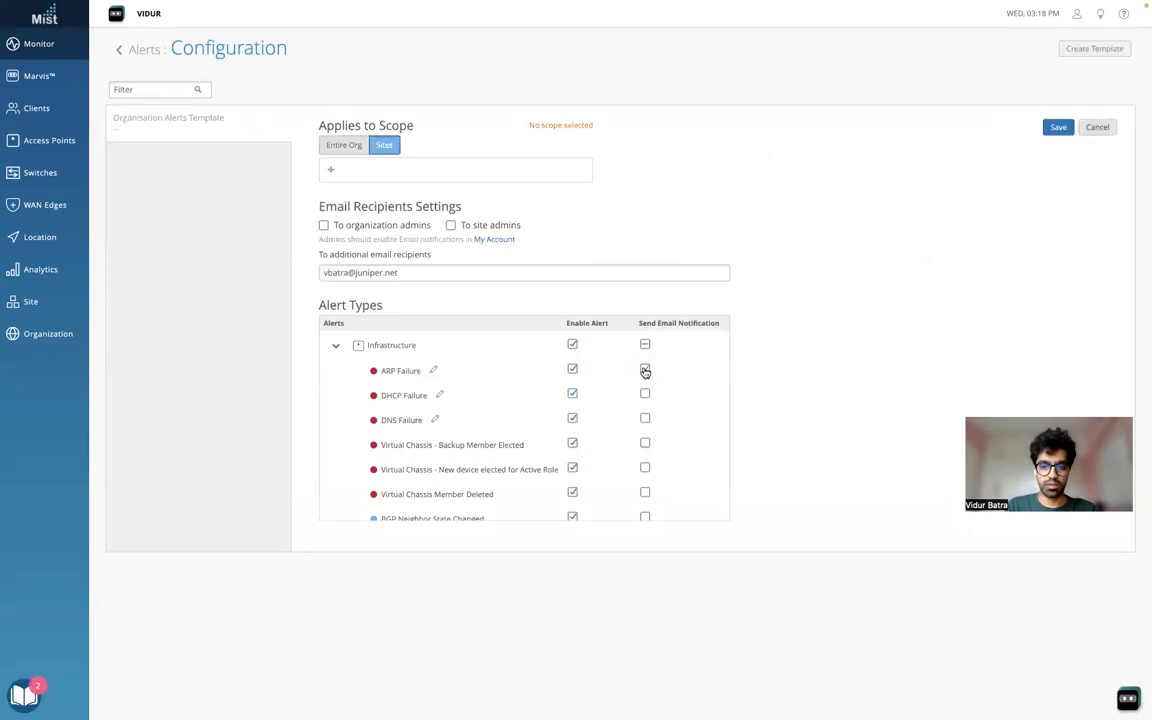
pyautogui.click(645, 419)
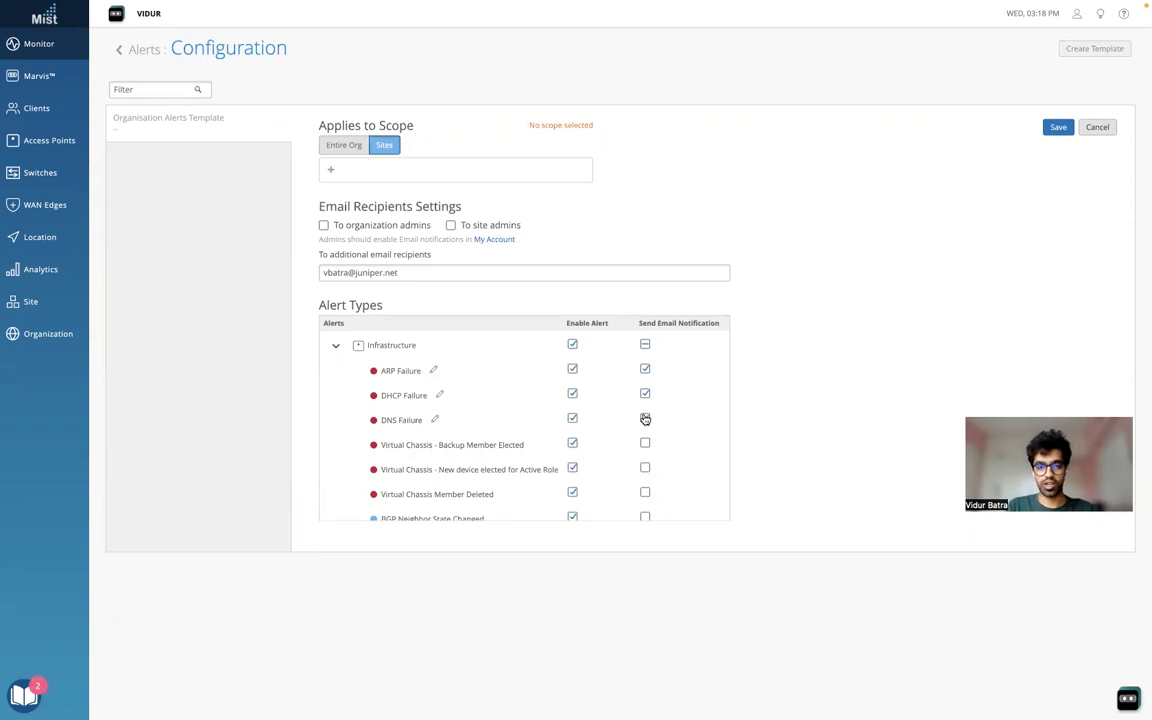
pyautogui.click(645, 419)
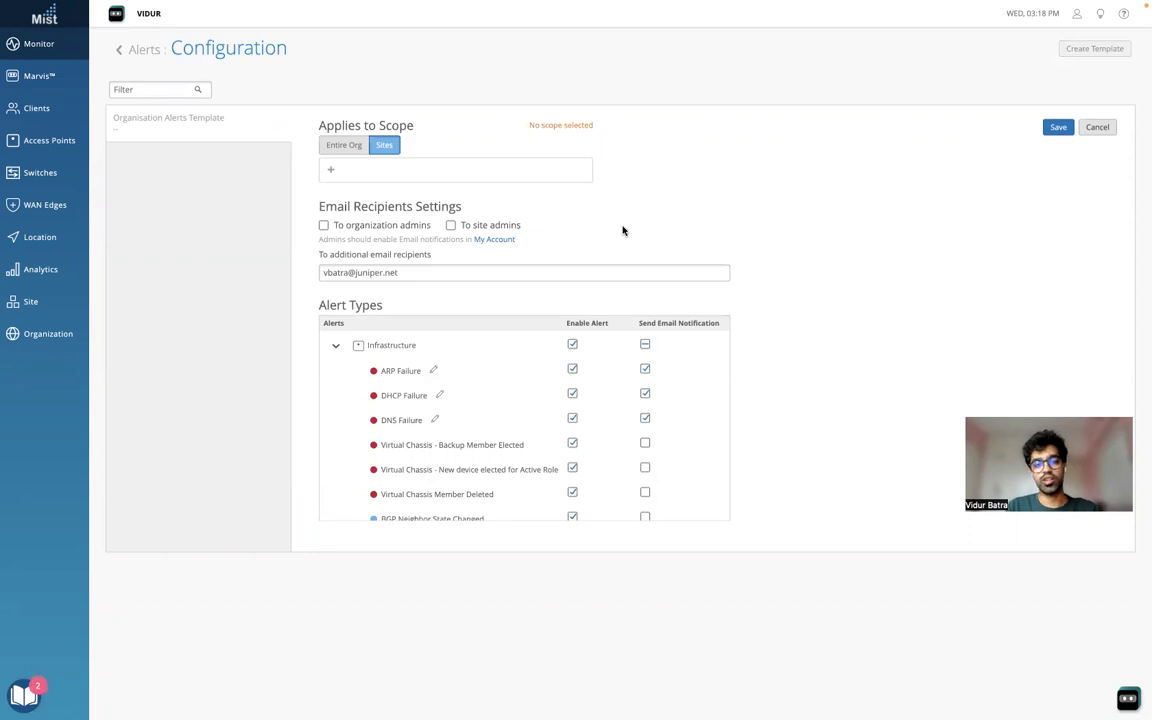
pyautogui.tripleClick(419, 271)
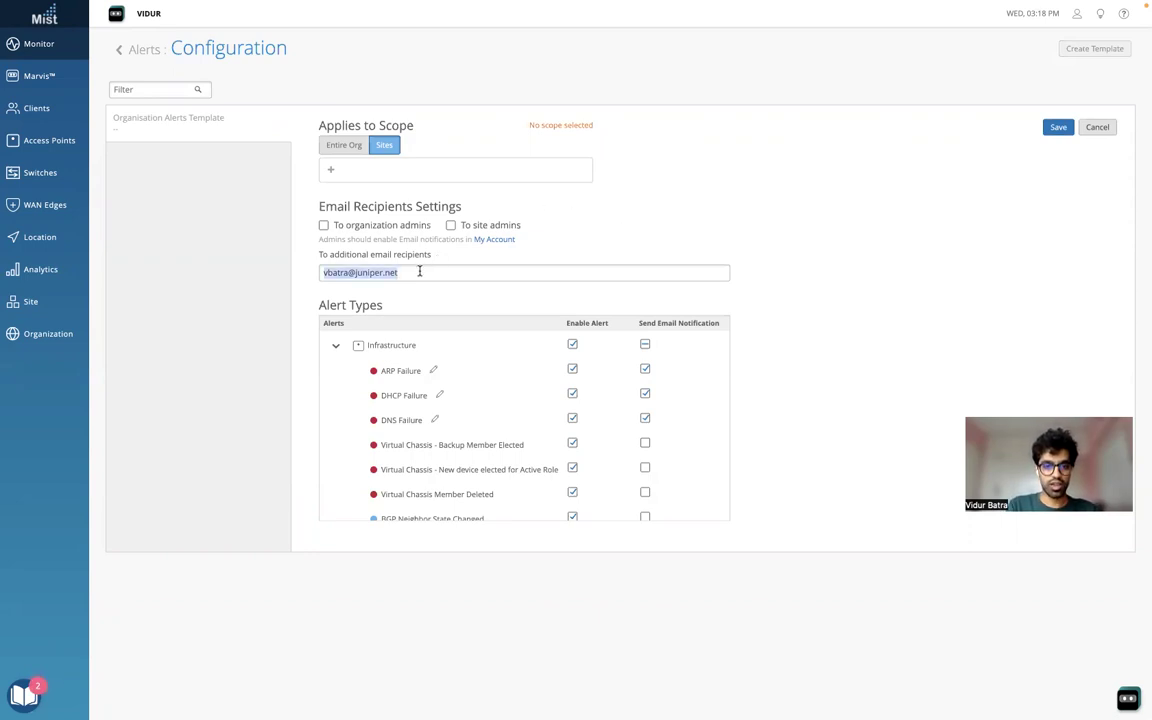
pyautogui.click(430, 273)
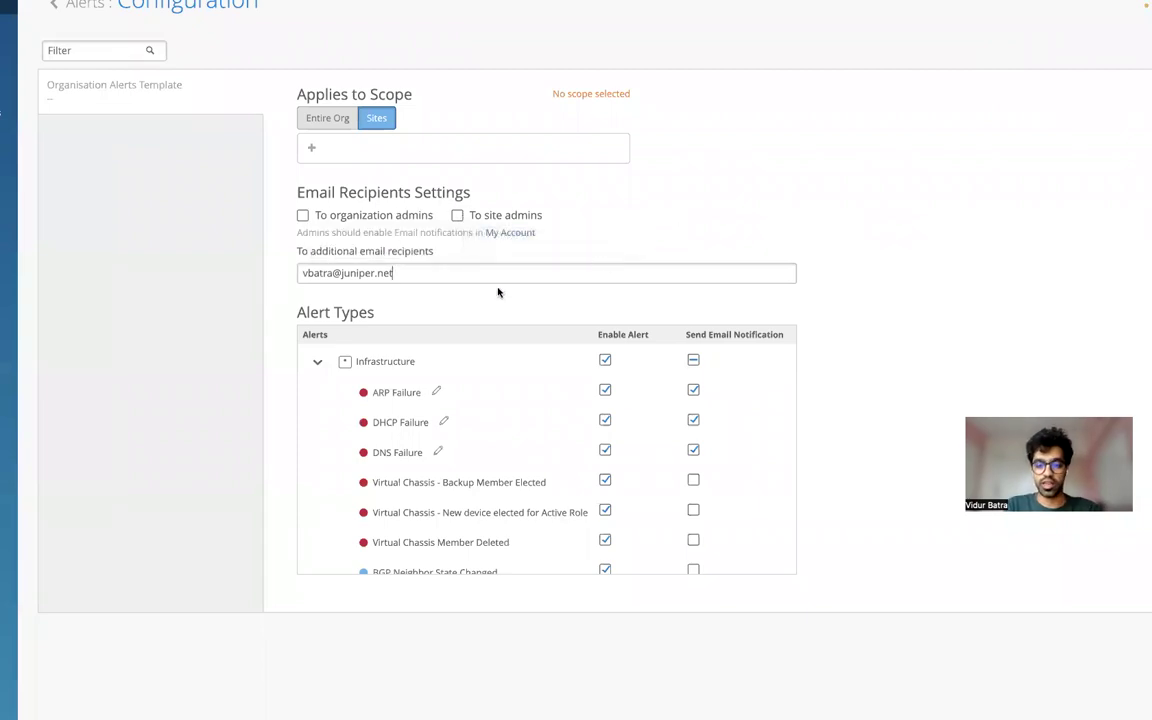
pyautogui.write(', v')
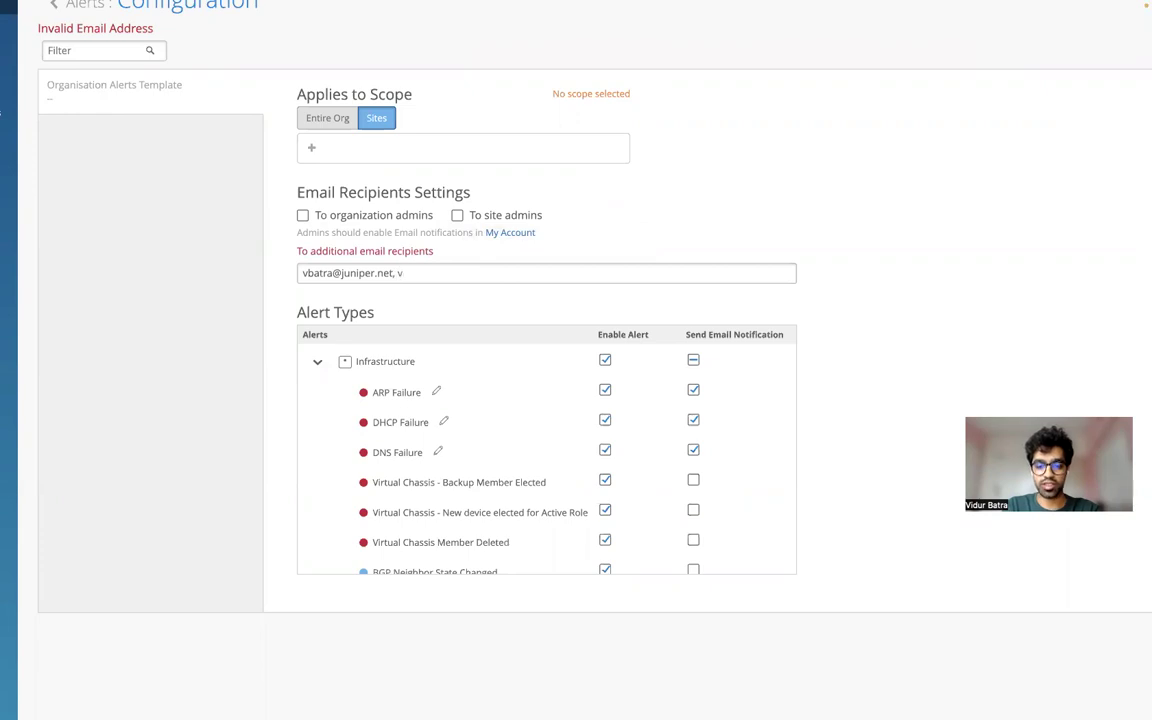
pyautogui.write('id')
pyautogui.press('BackSpace')
pyautogui.press('BackSpace')
pyautogui.press('BackSpace')
pyautogui.press('BackSpace')
pyautogui.press('BackSpace')
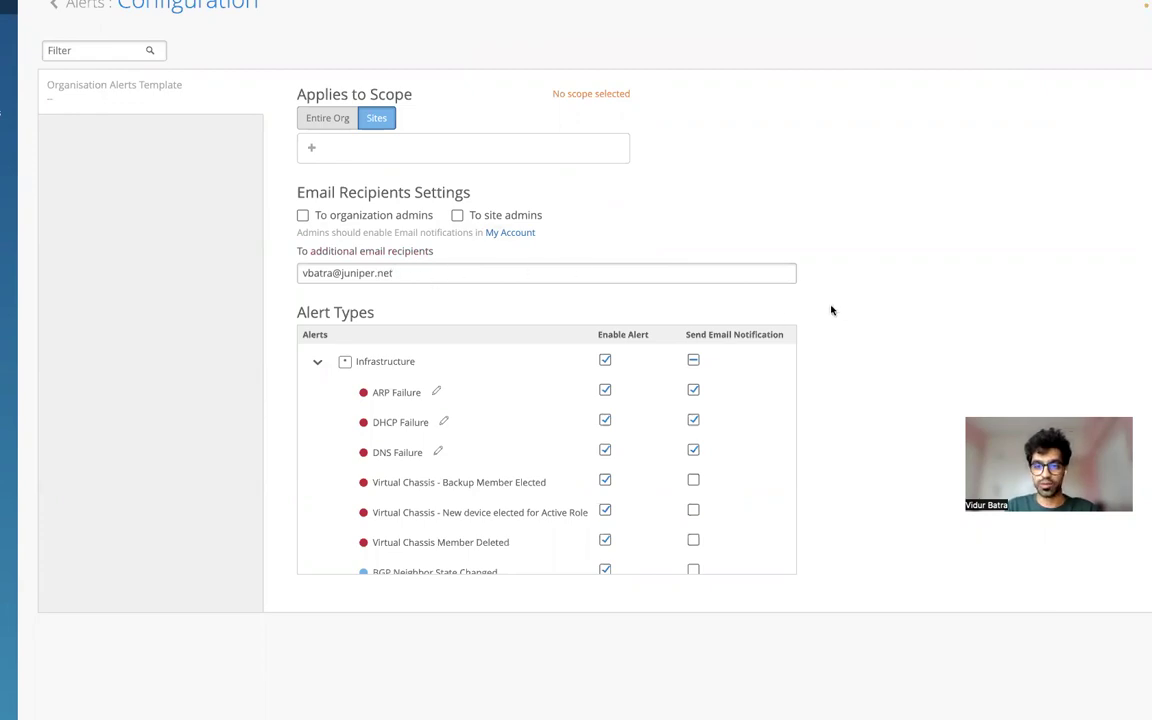
pyautogui.scroll(-1, 780, 360)
pyautogui.scroll(-5, 717, 406)
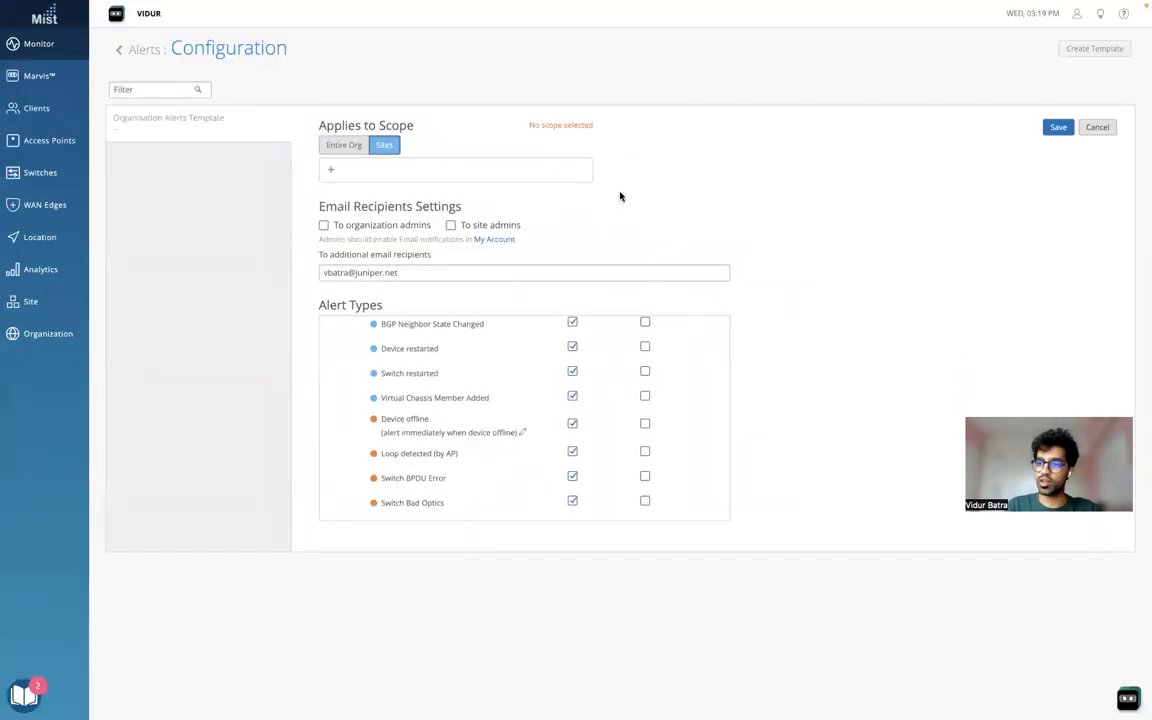
pyautogui.click(1100, 130)
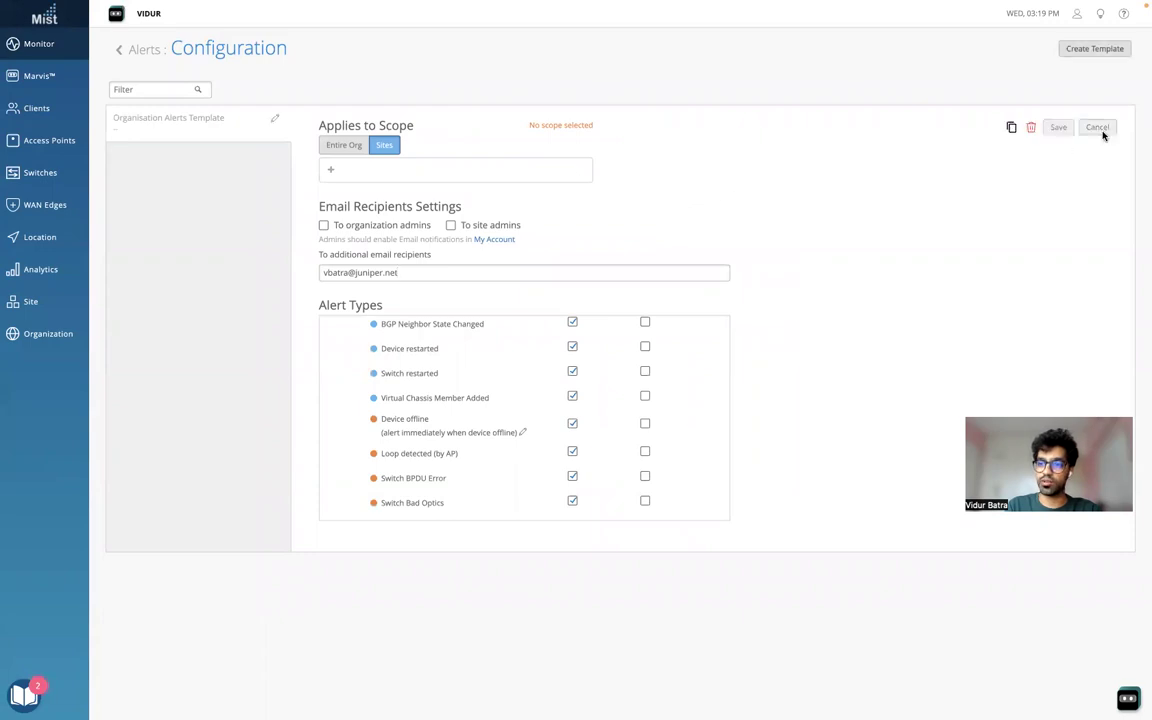
pyautogui.click(1083, 52)
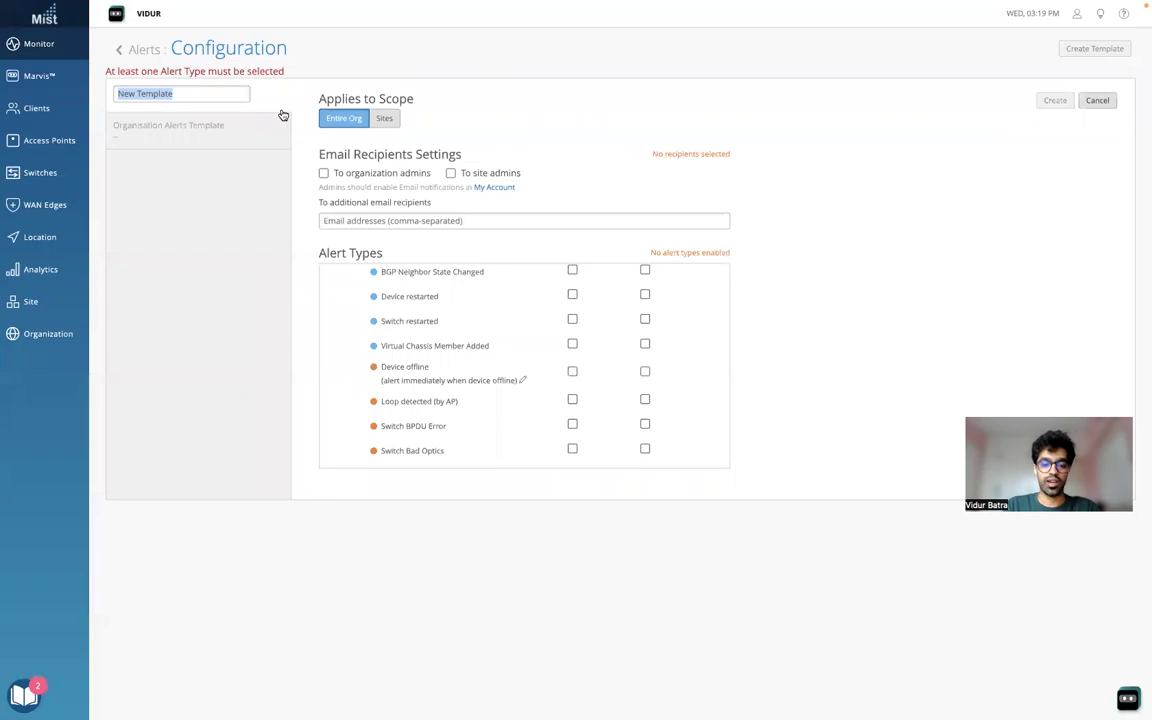
pyautogui.write('Vidur_Te')
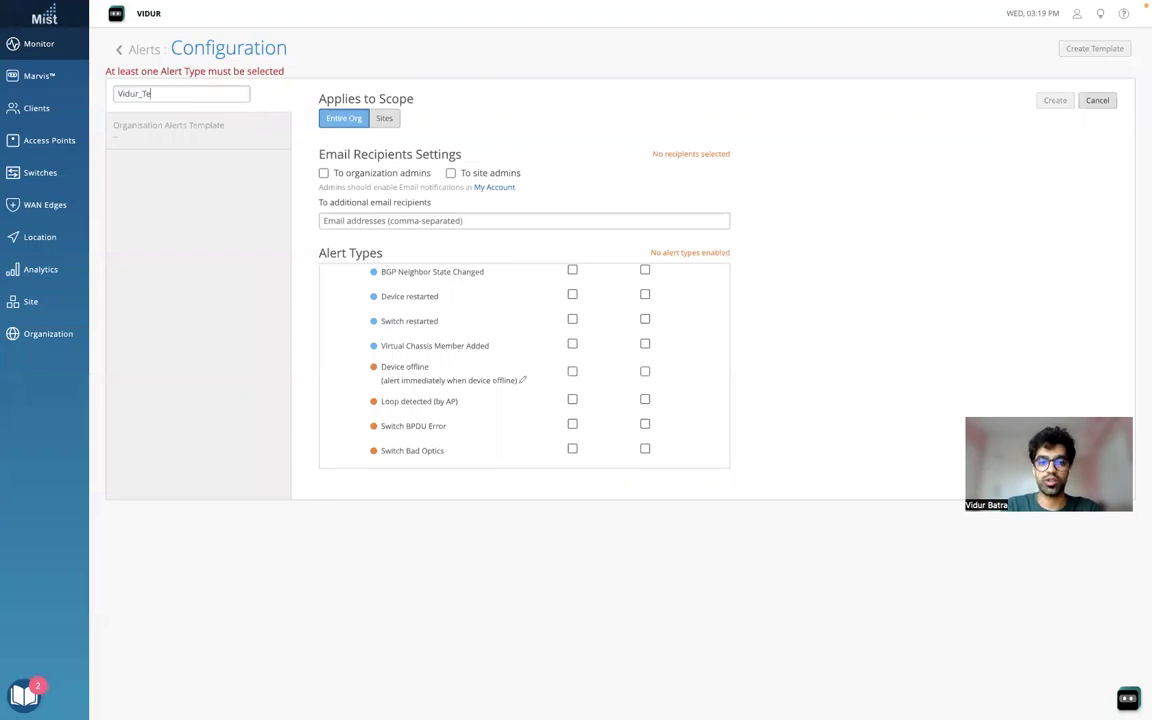
pyautogui.write('st_')
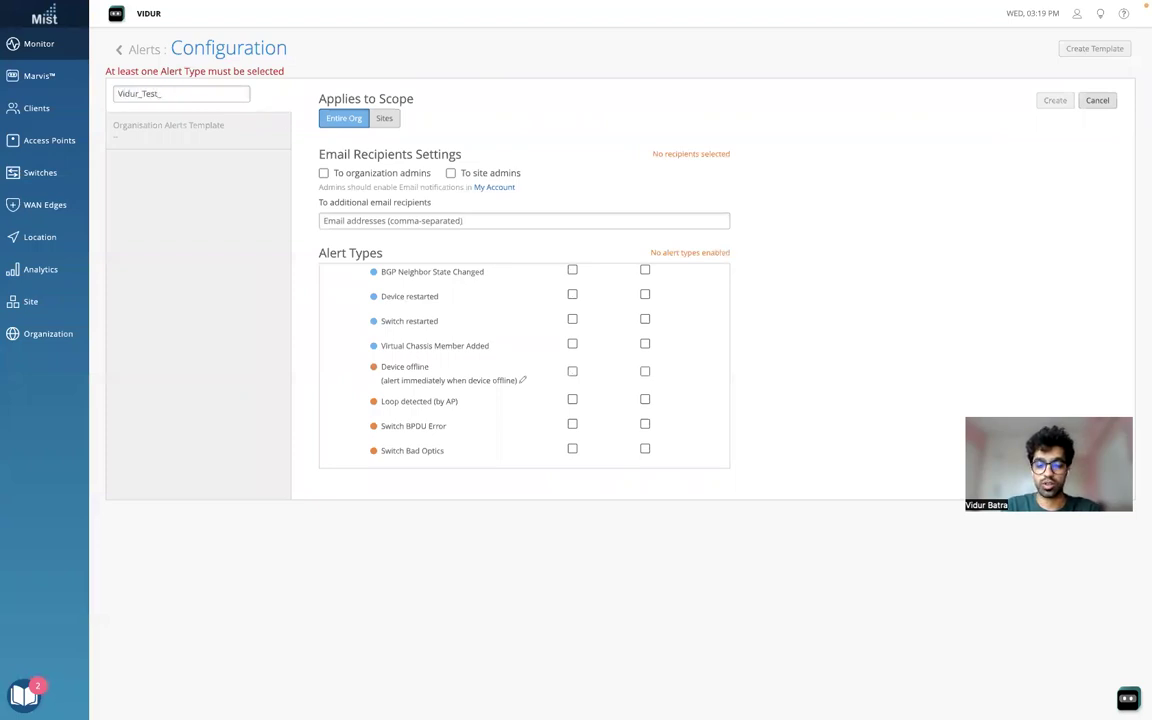
pyautogui.write('A')
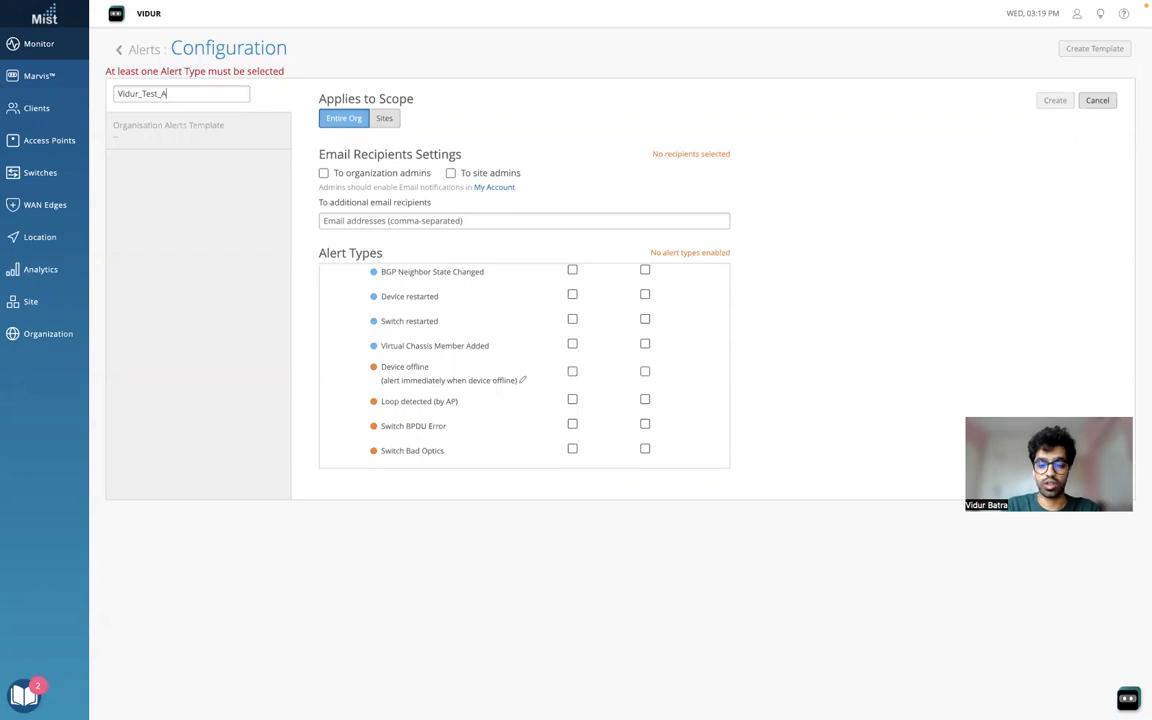
pyautogui.write('lelerts')
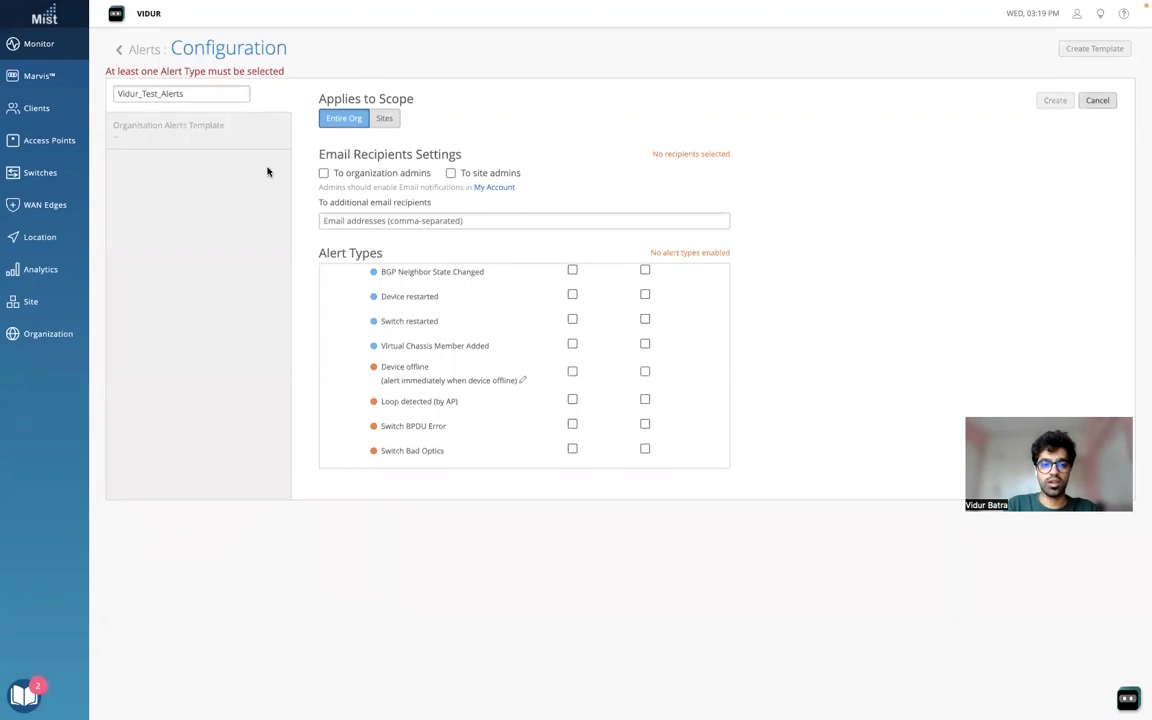
pyautogui.doubleClick(202, 94)
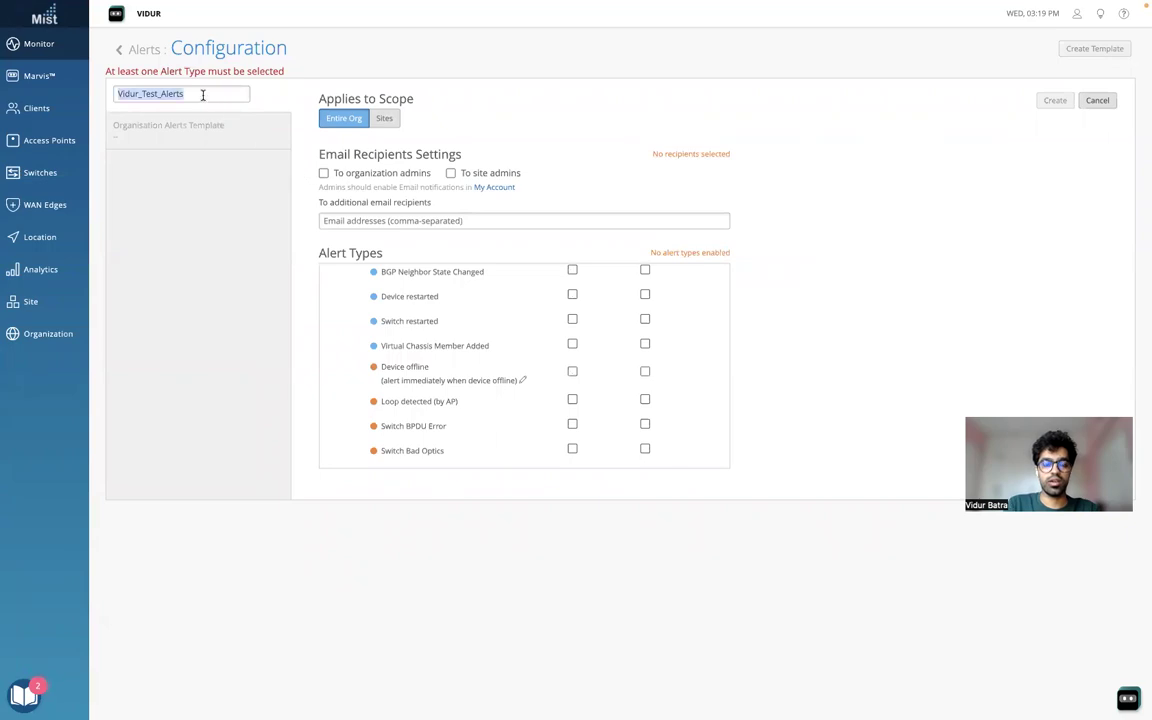
pyautogui.click(201, 114)
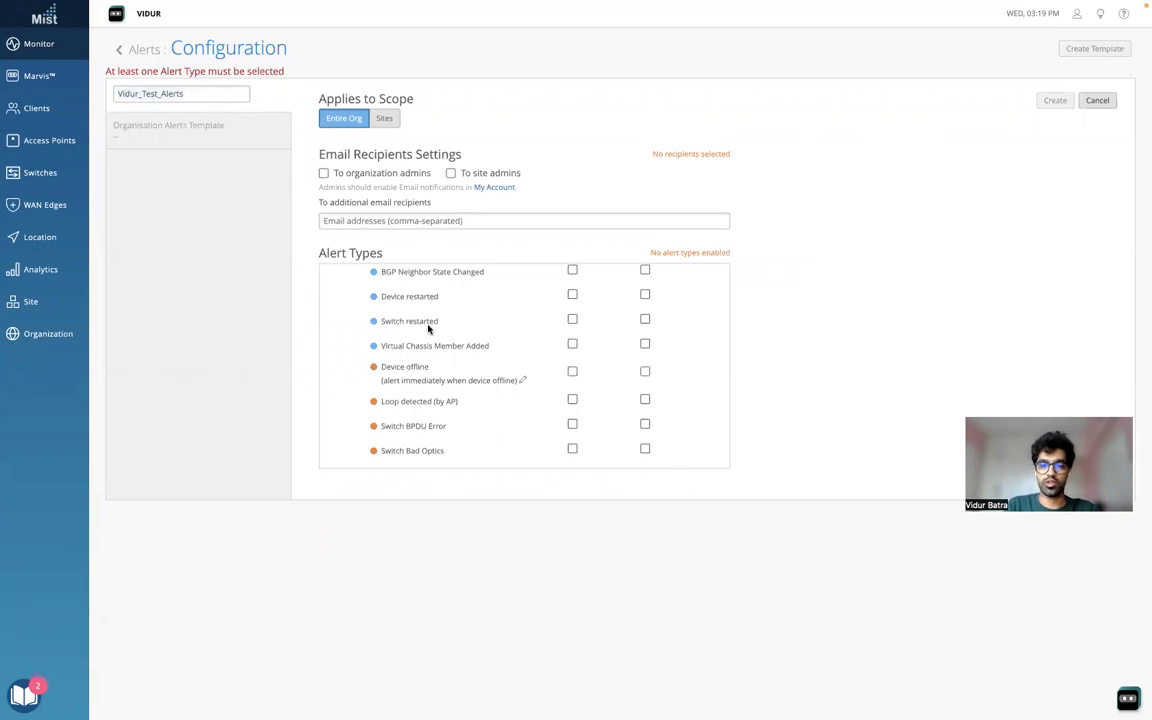
# - Enable all six Marvis AP alerts, from AP health check failed to Offline (Marvis)
pyautogui.scroll(5, 428, 328)
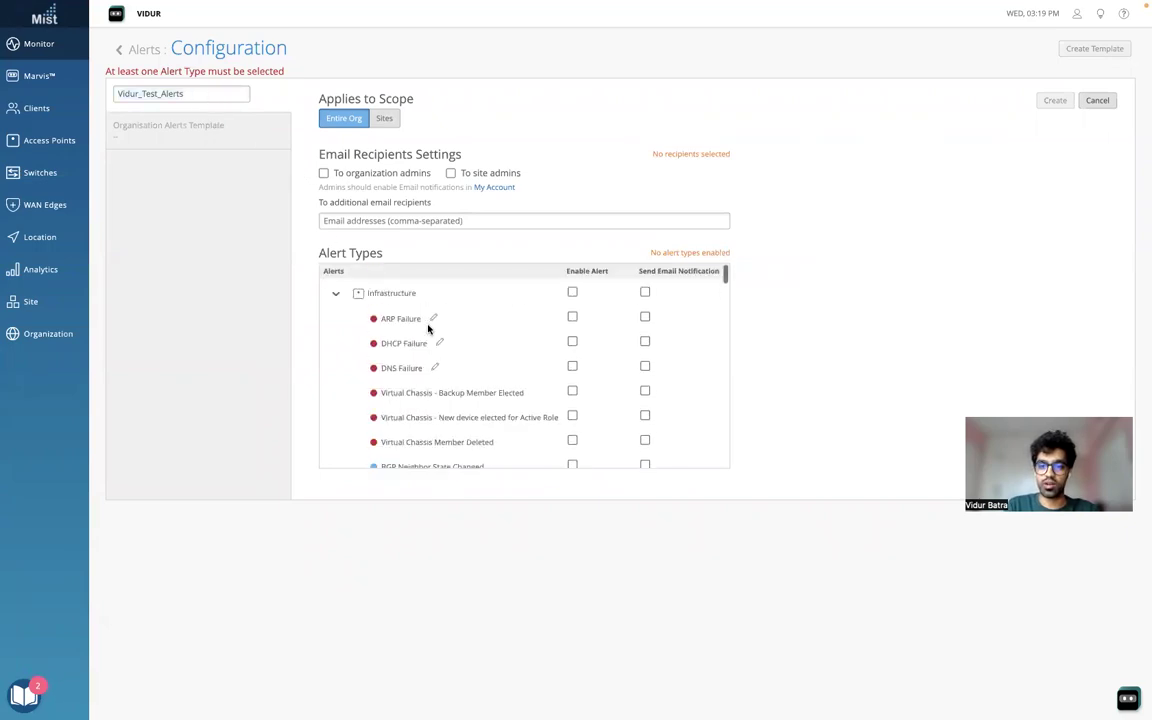
pyautogui.click(573, 293)
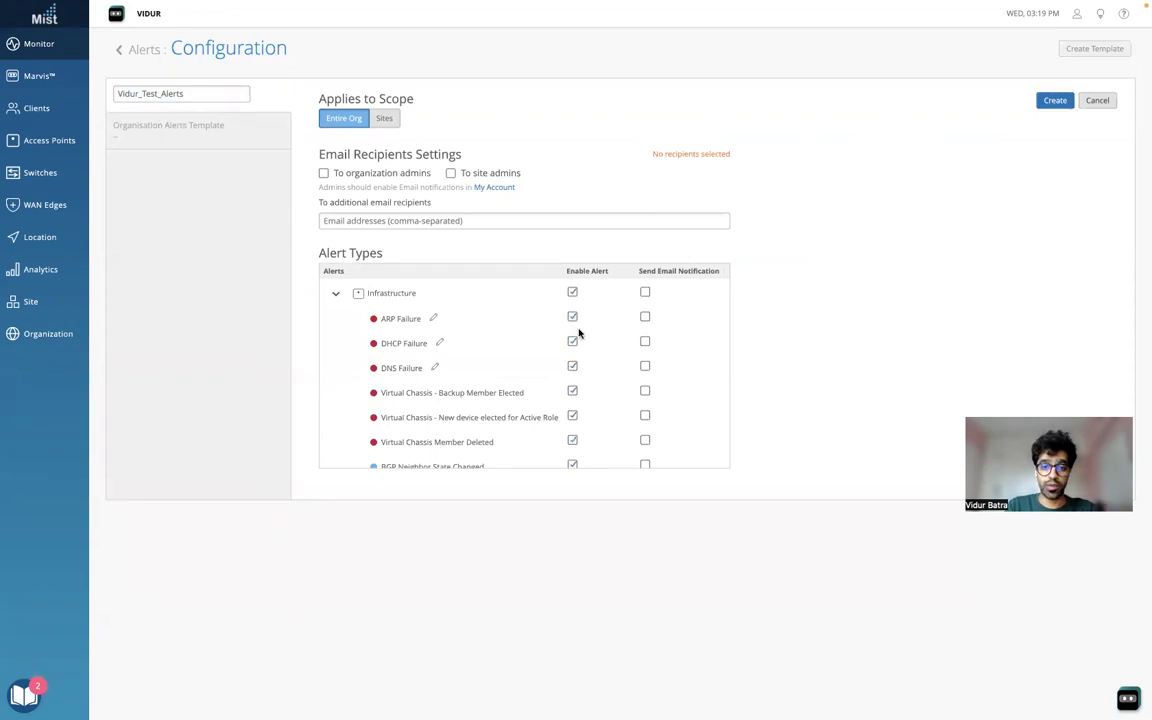
pyautogui.click(573, 293)
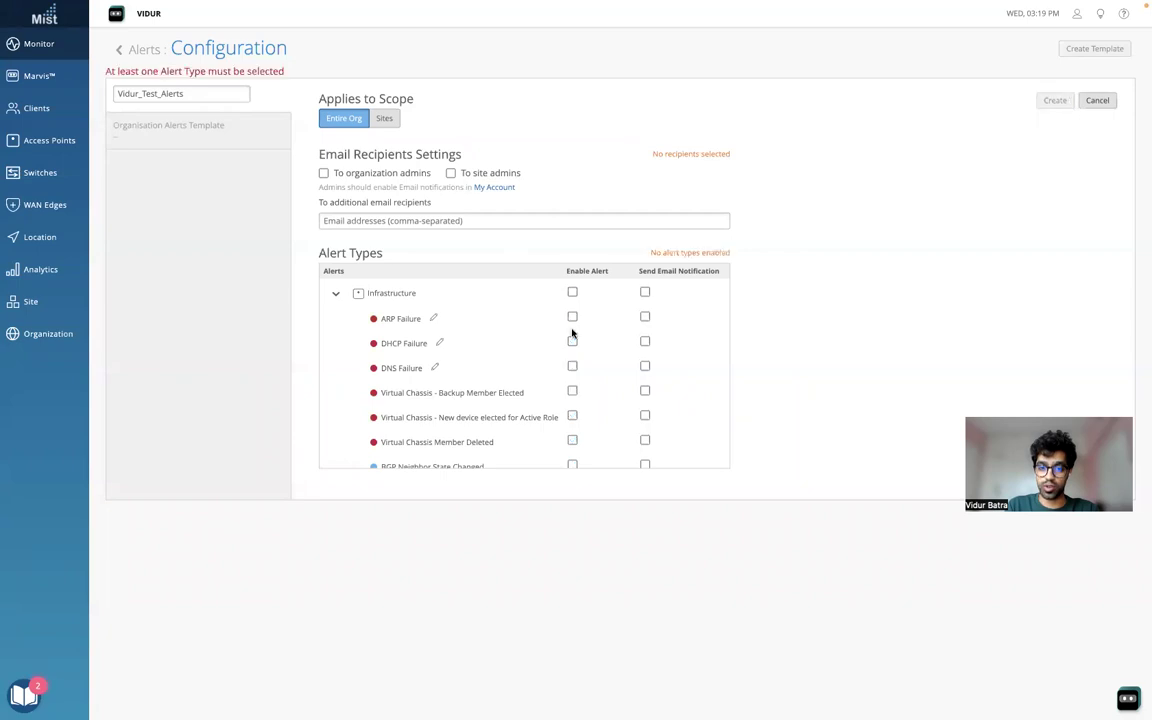
pyautogui.scroll(-10, 573, 334)
pyautogui.scroll(-8, 573, 340)
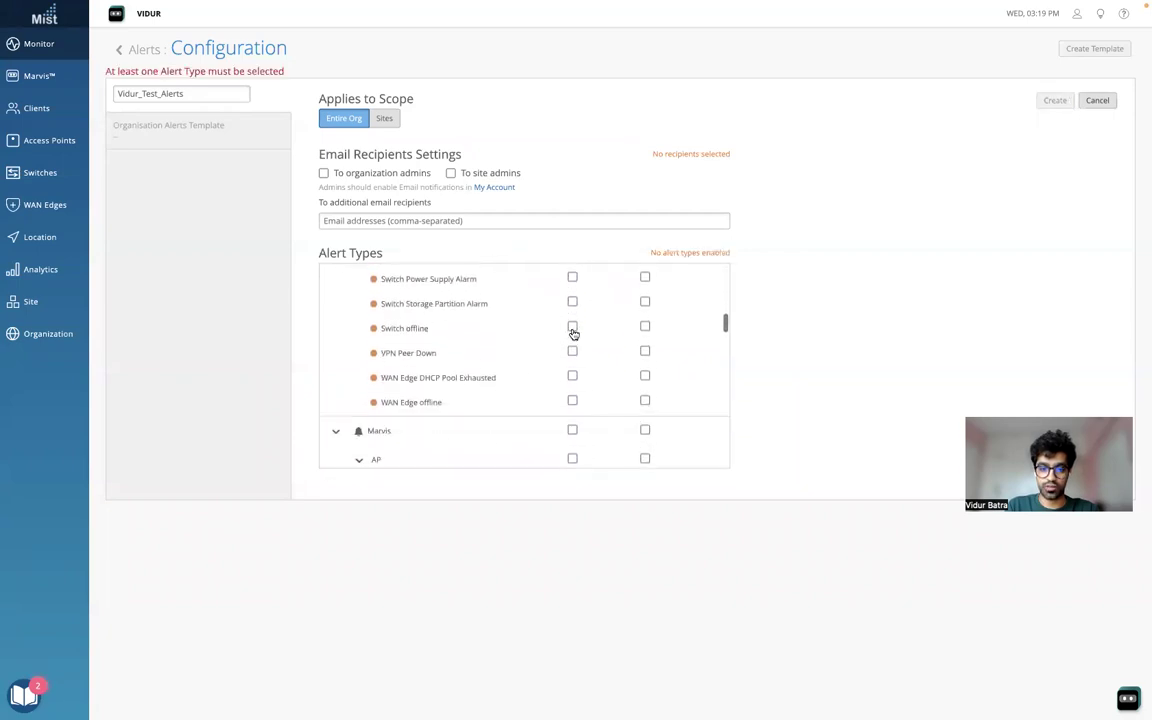
pyautogui.click(573, 361)
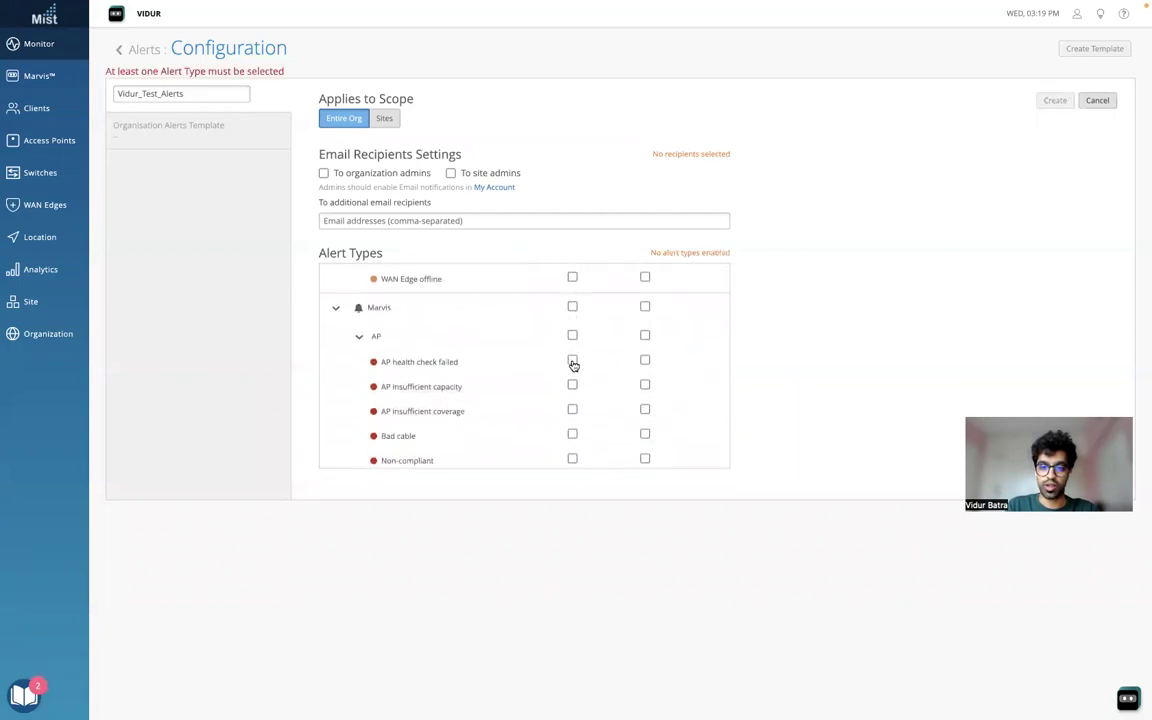
pyautogui.click(573, 386)
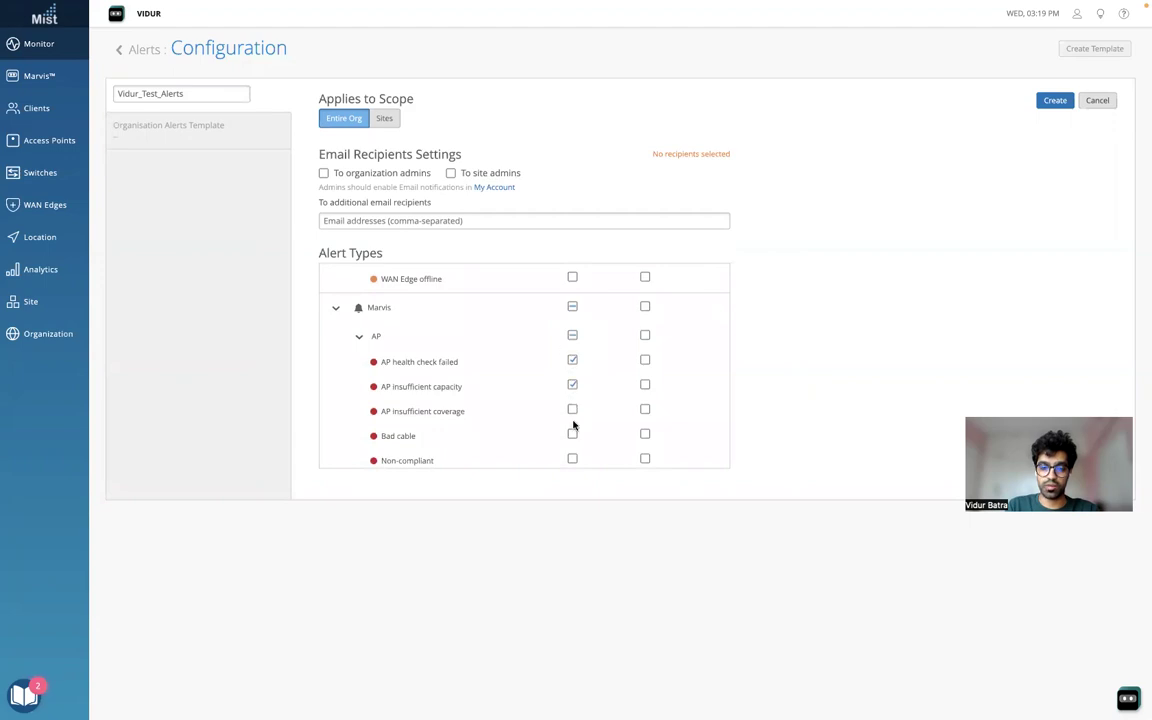
pyautogui.scroll(-2, 573, 424)
pyautogui.click(572, 358)
pyautogui.click(573, 381)
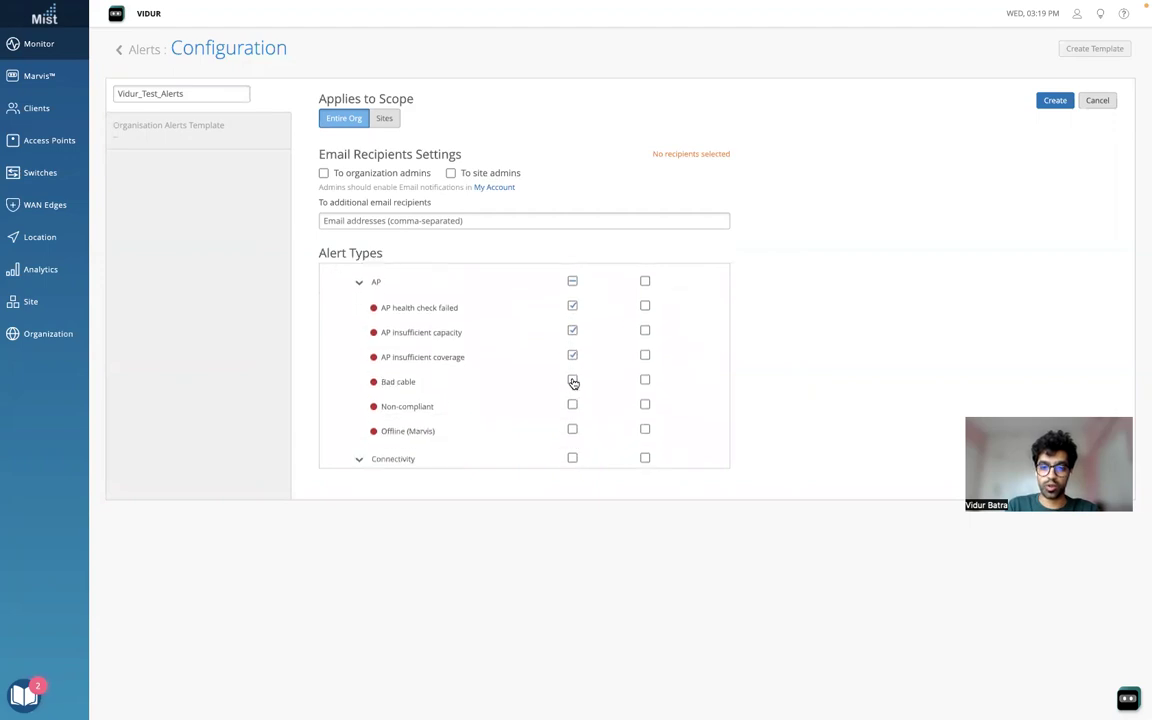
pyautogui.click(573, 405)
pyautogui.click(573, 431)
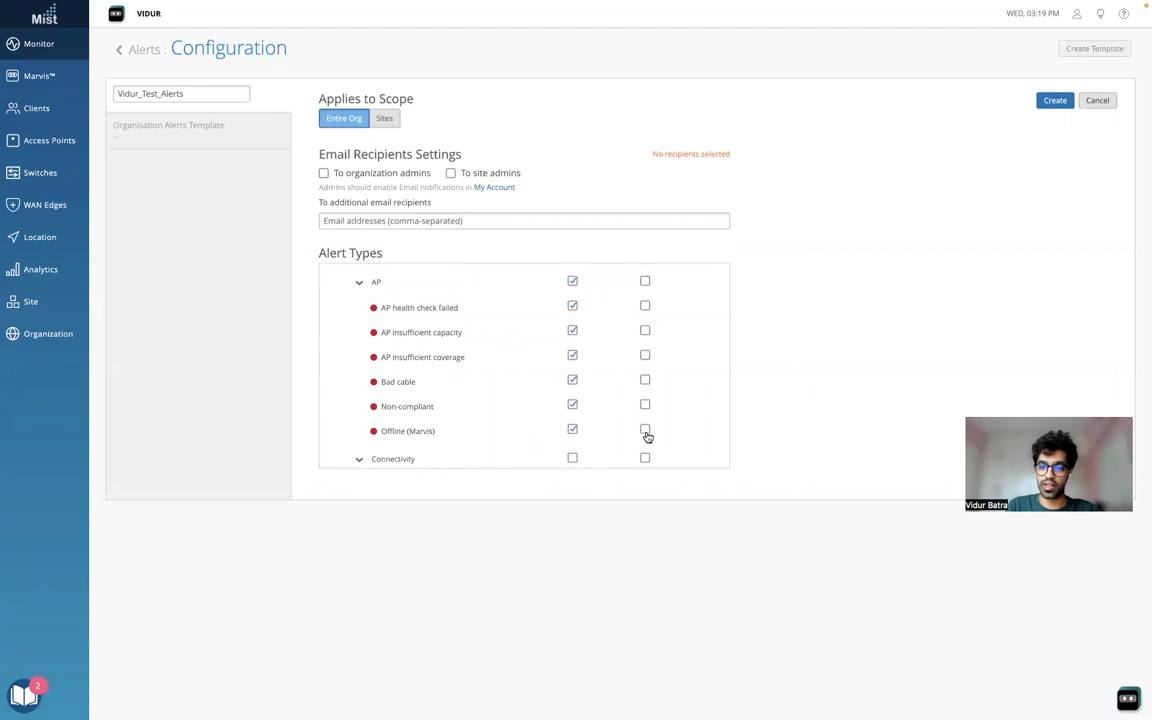
# - Turn on email notifications for the Offline, Non-compliant, Bad cable, coverage and capacity alerts
pyautogui.click(645, 430)
pyautogui.click(645, 406)
pyautogui.click(645, 381)
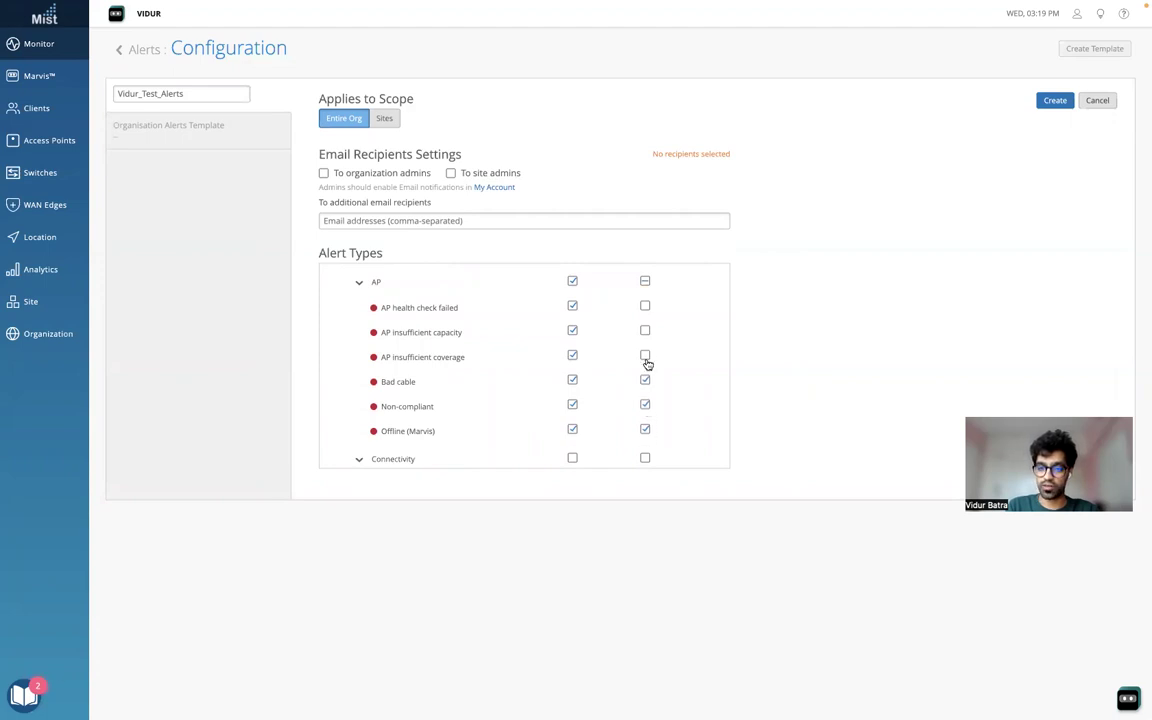
pyautogui.click(645, 356)
pyautogui.click(645, 333)
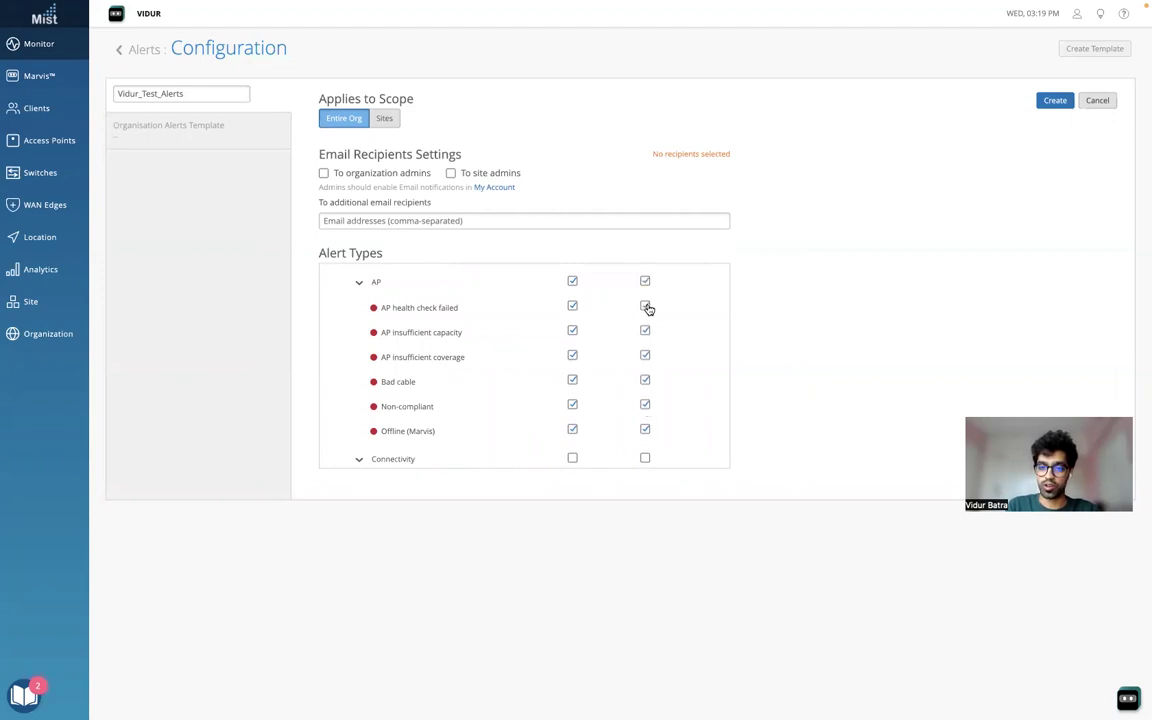
pyautogui.scroll(-10, 677, 309)
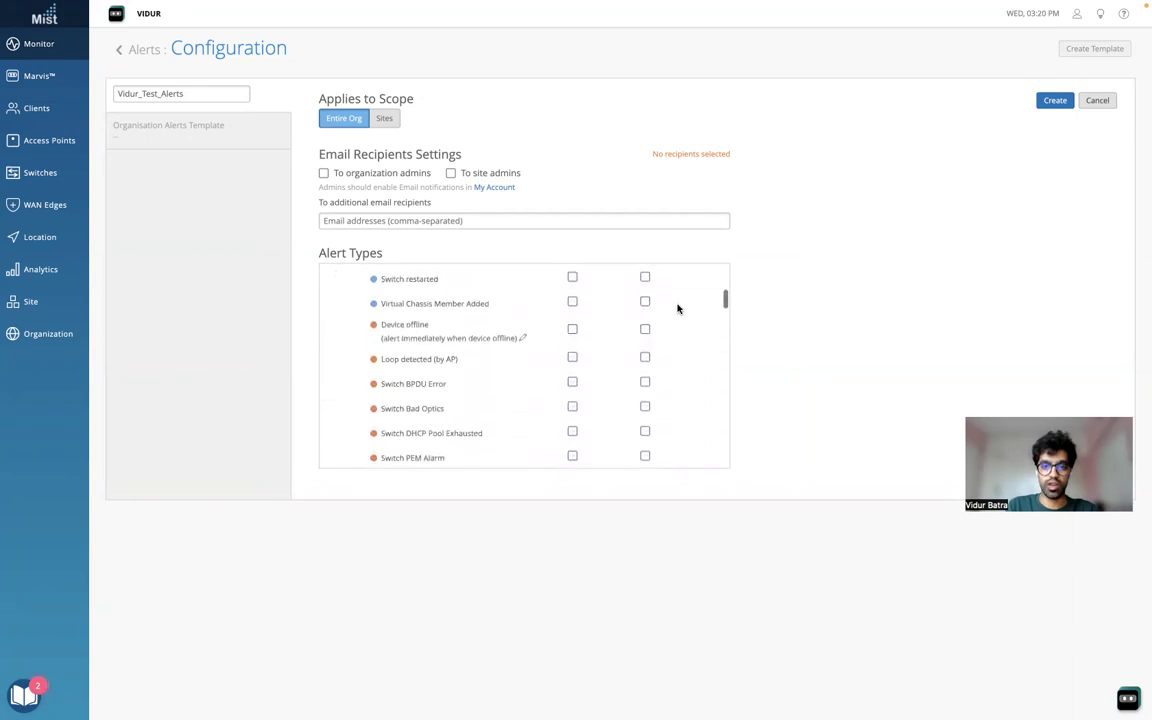
# - Email site admins, scope Vidur_Test_Alerts to the home site, and create it
pyautogui.scroll(5, 677, 309)
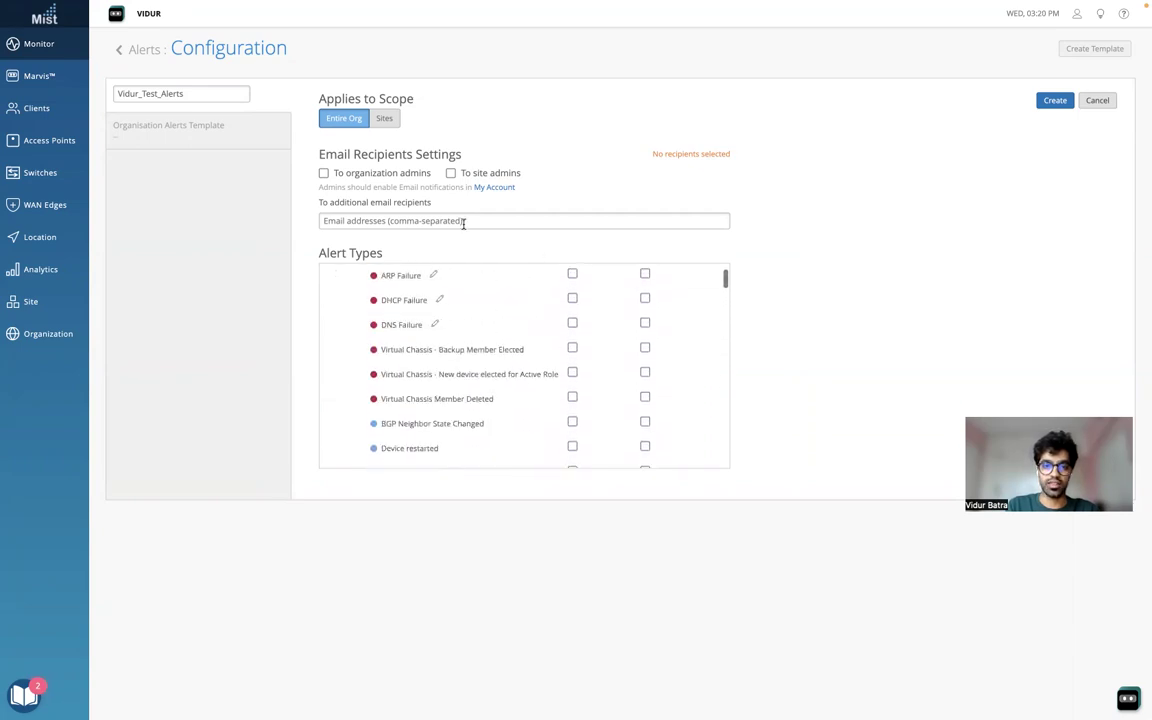
pyautogui.click(451, 175)
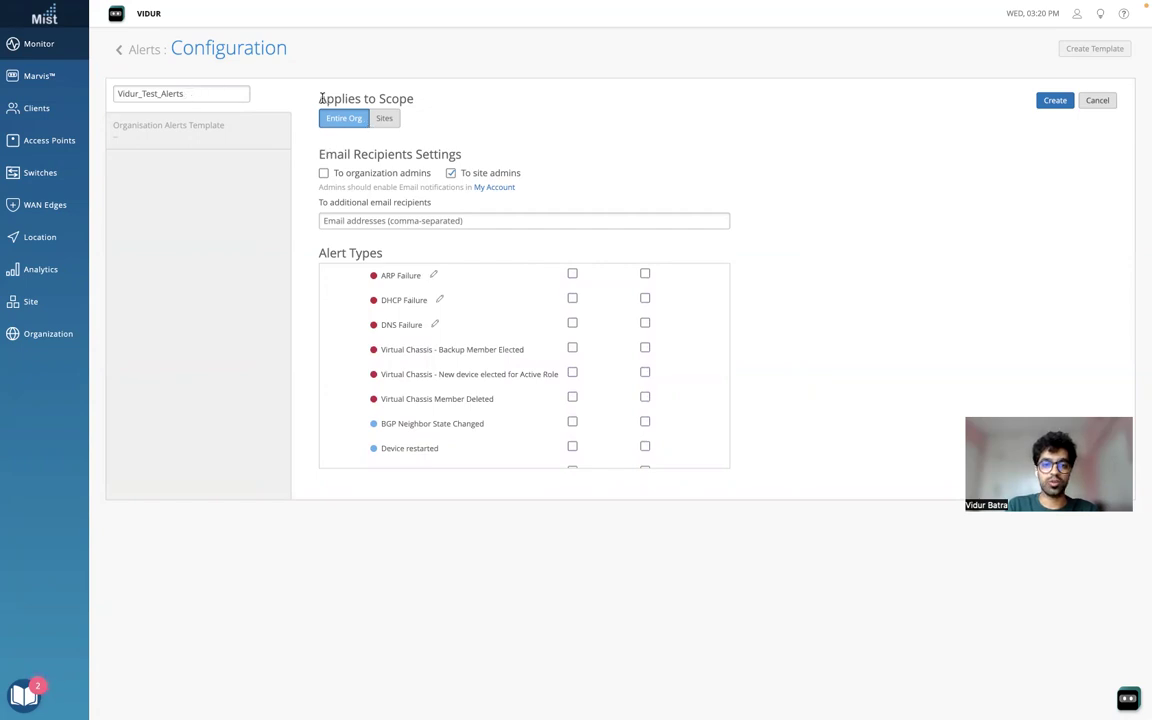
pyautogui.moveTo(320, 97); pyautogui.dragTo(408, 103)
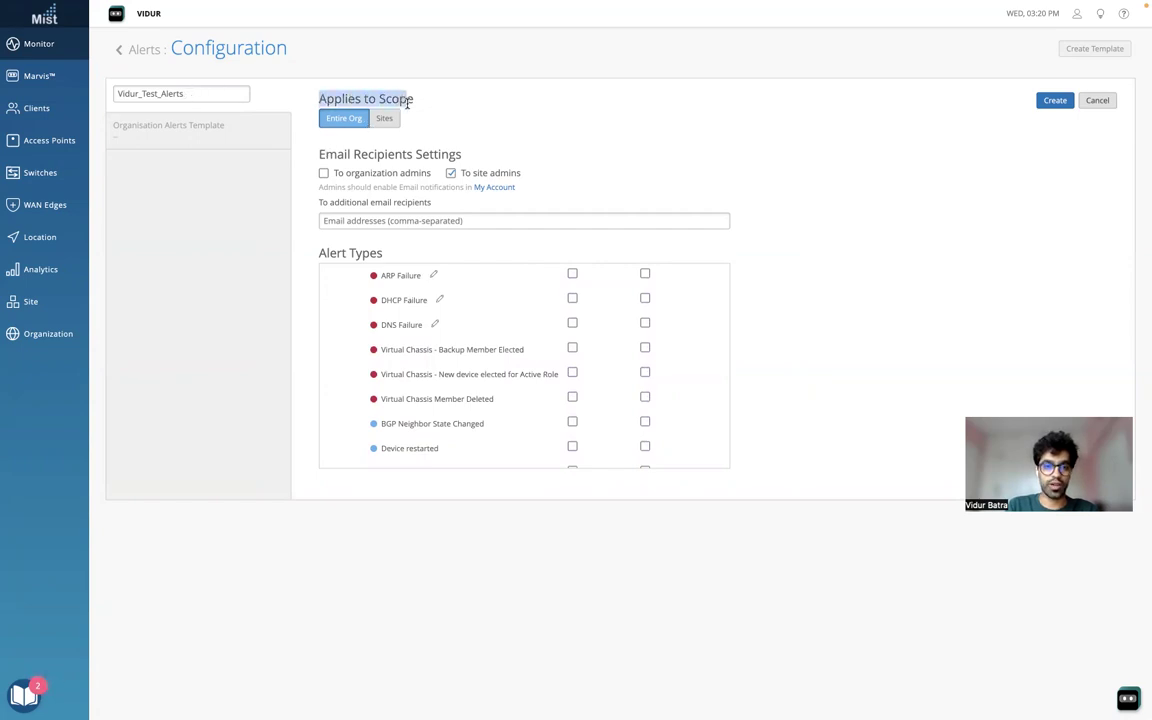
pyautogui.click(386, 118)
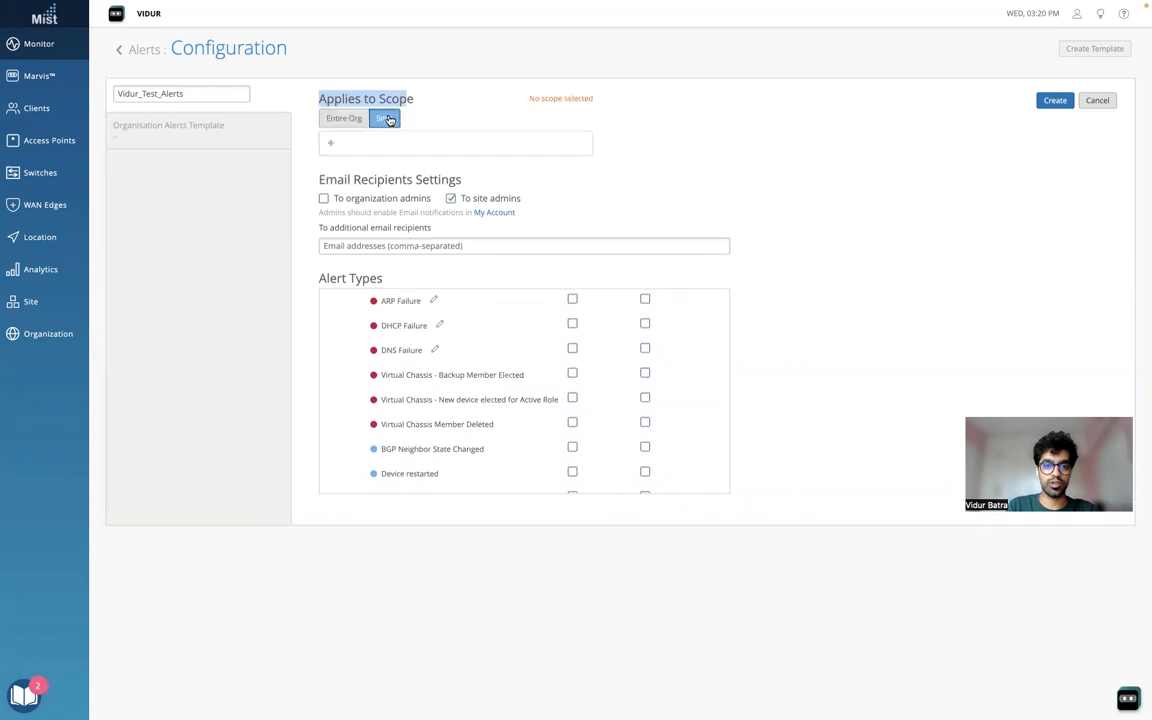
pyautogui.click(330, 146)
pyautogui.click(342, 218)
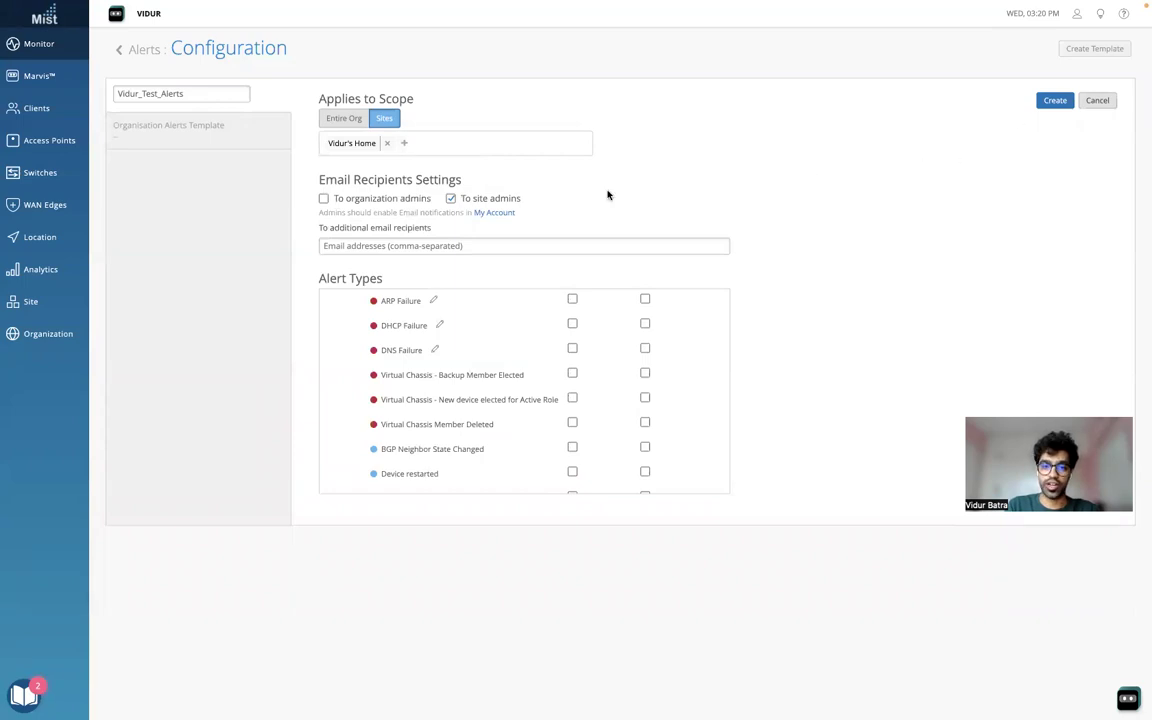
pyautogui.click(1056, 103)
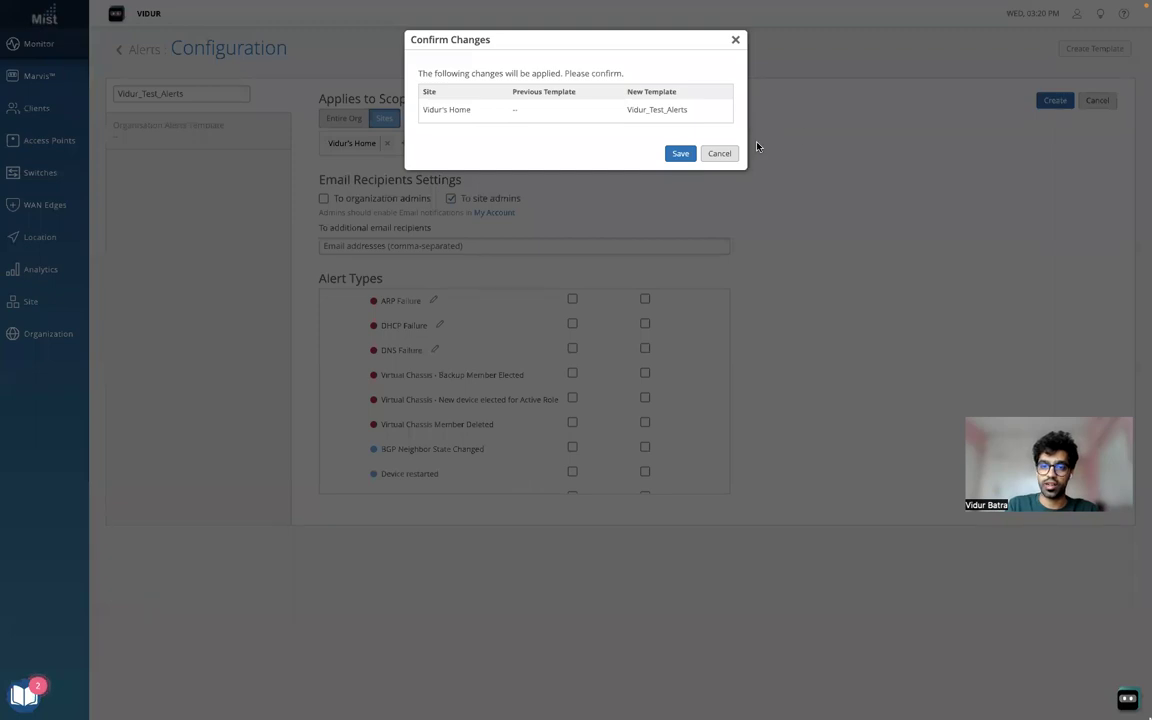
# - Confirm saving Vidur_Test_Alerts and review its enabled Marvis AP alert types
pyautogui.click(680, 153)
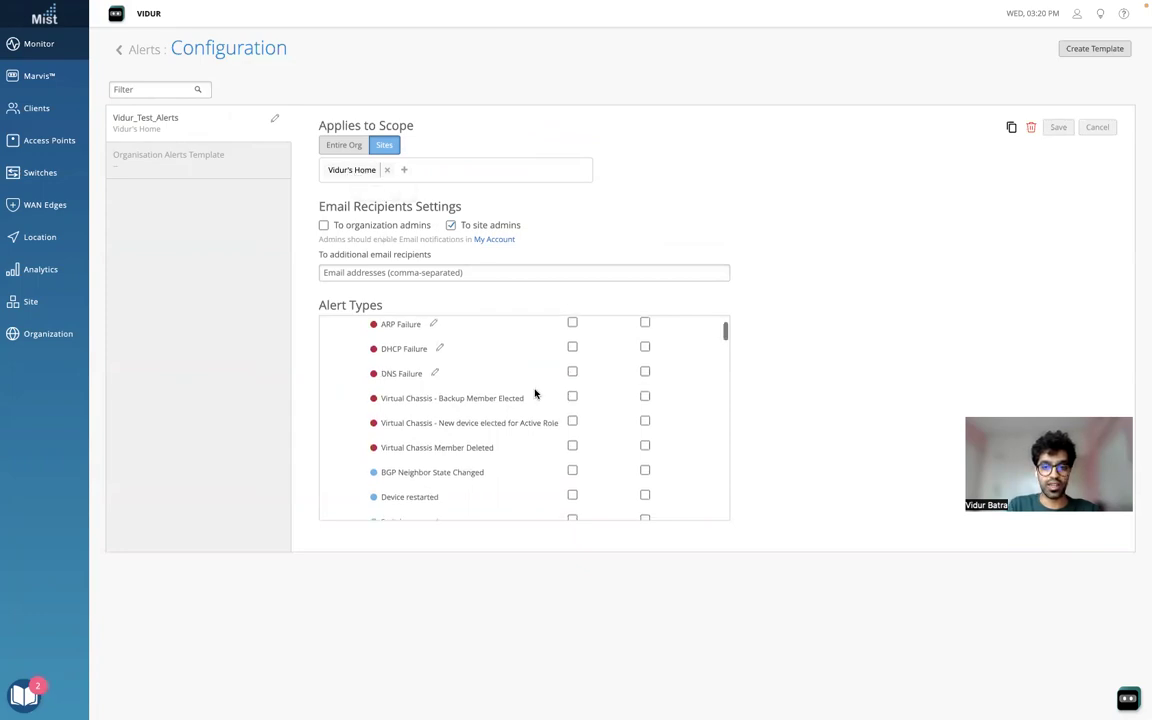
pyautogui.scroll(-2, 535, 393)
pyautogui.scroll(-8, 535, 393)
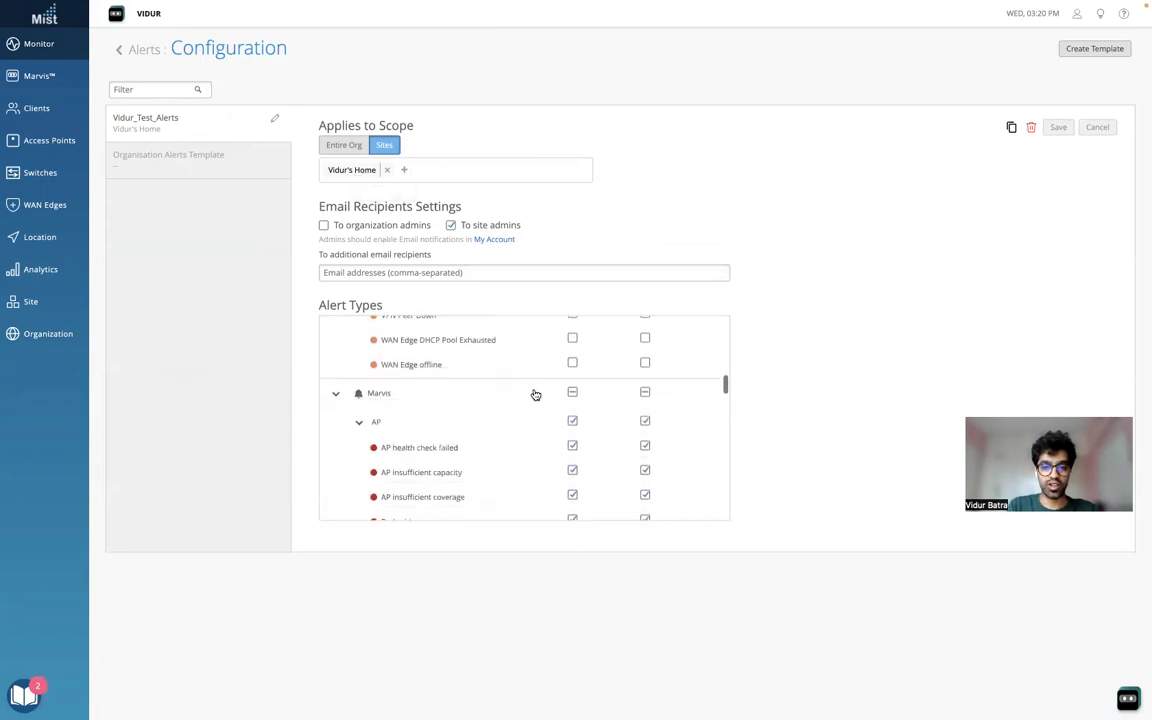
pyautogui.scroll(-1, 535, 393)
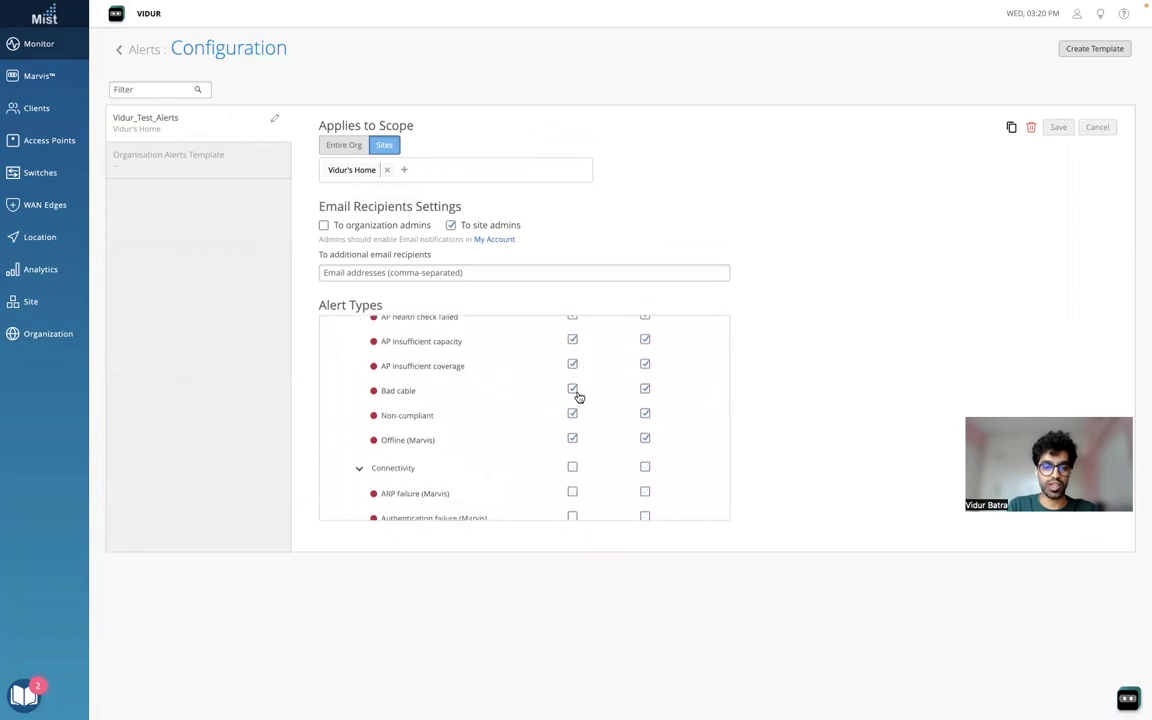
# - Scope the Organisation Alerts Template to Test_Site only and confirm the save
pyautogui.click(185, 165)
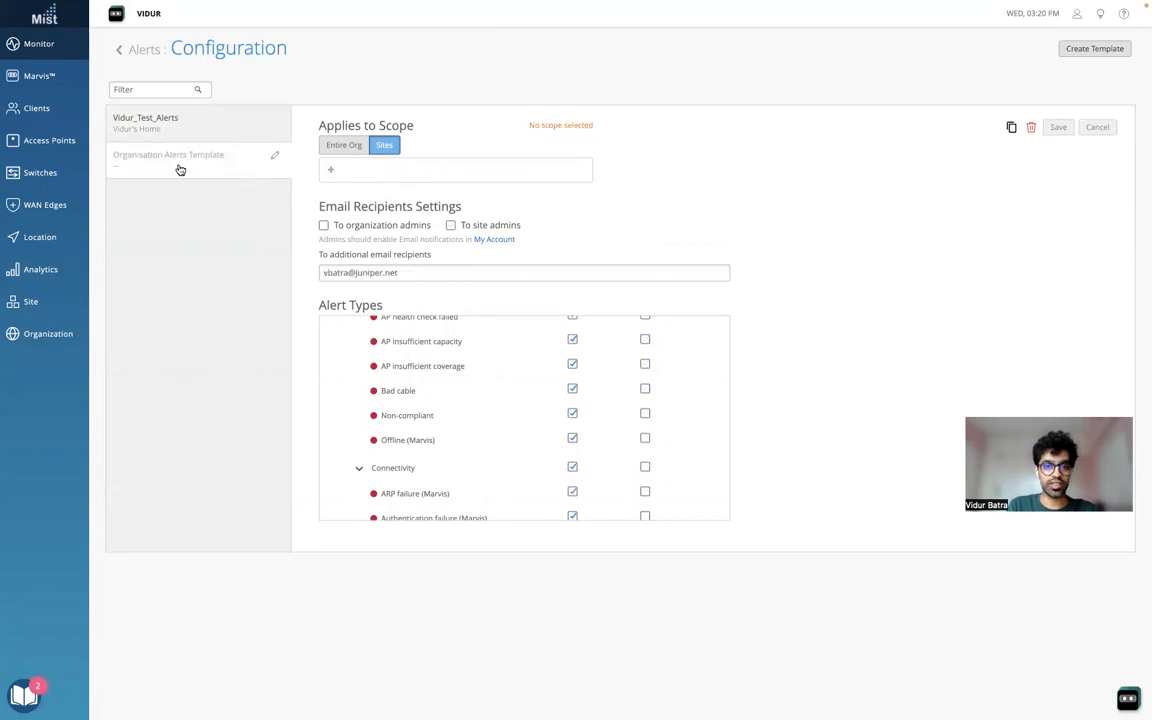
pyautogui.click(330, 170)
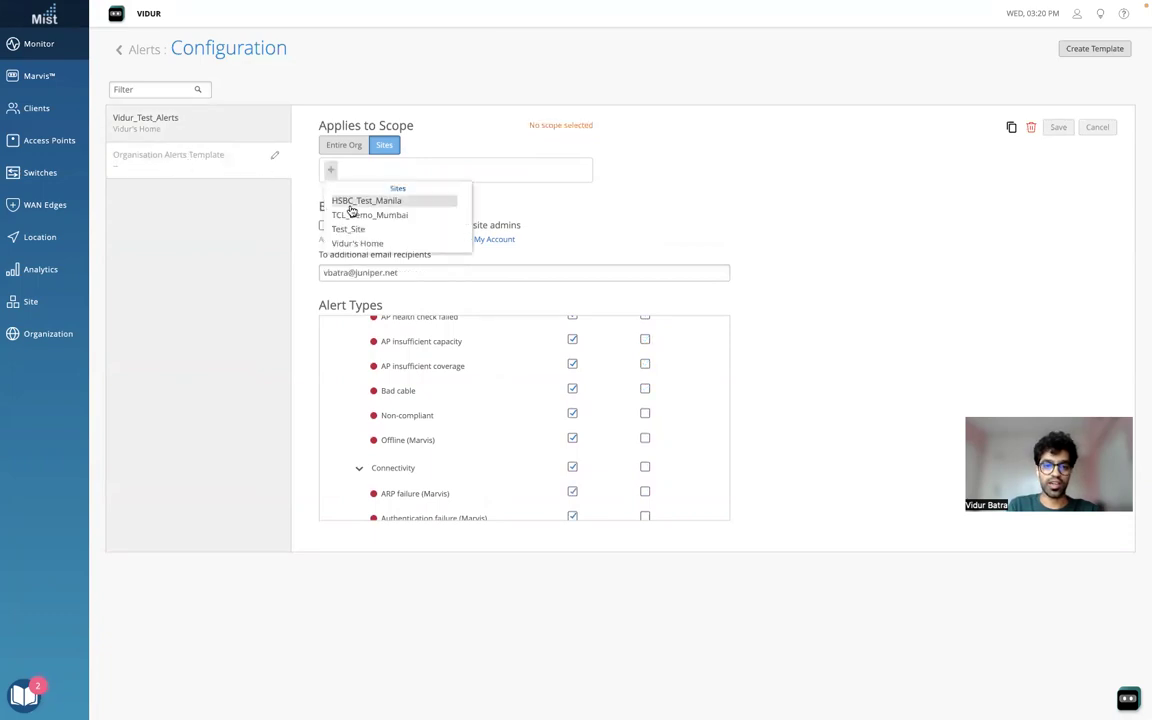
pyautogui.click(354, 215)
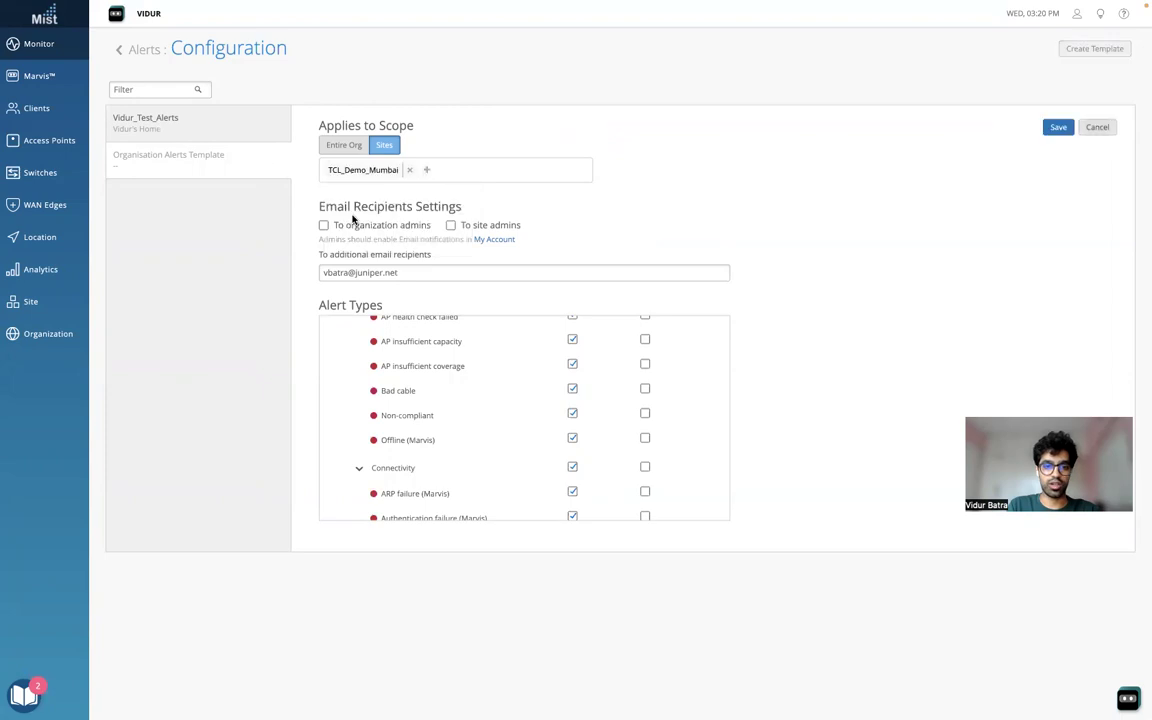
pyautogui.click(409, 172)
pyautogui.click(330, 170)
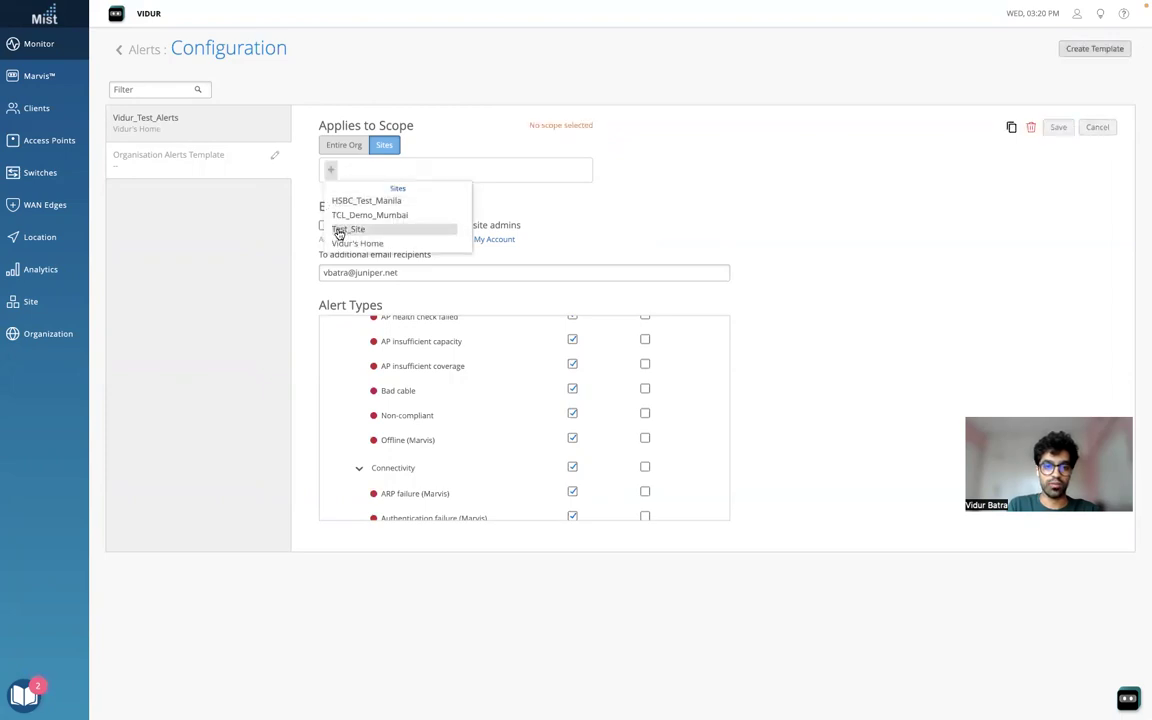
pyautogui.click(339, 230)
pyautogui.click(1052, 130)
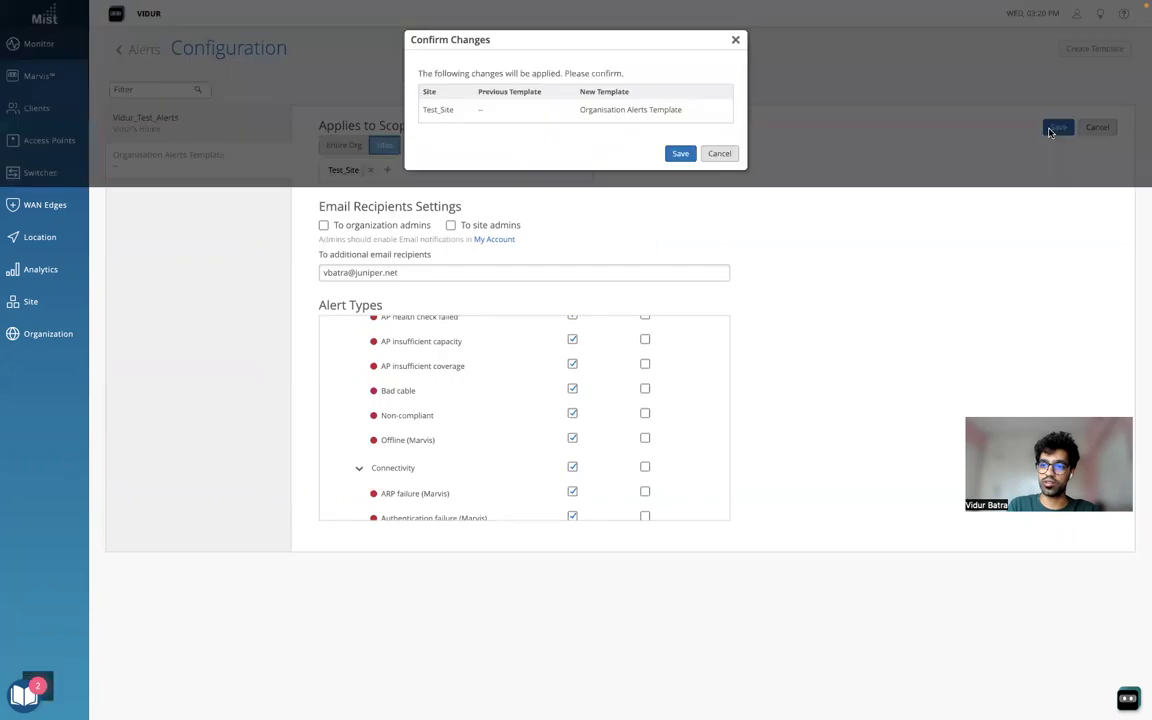
pyautogui.click(681, 153)
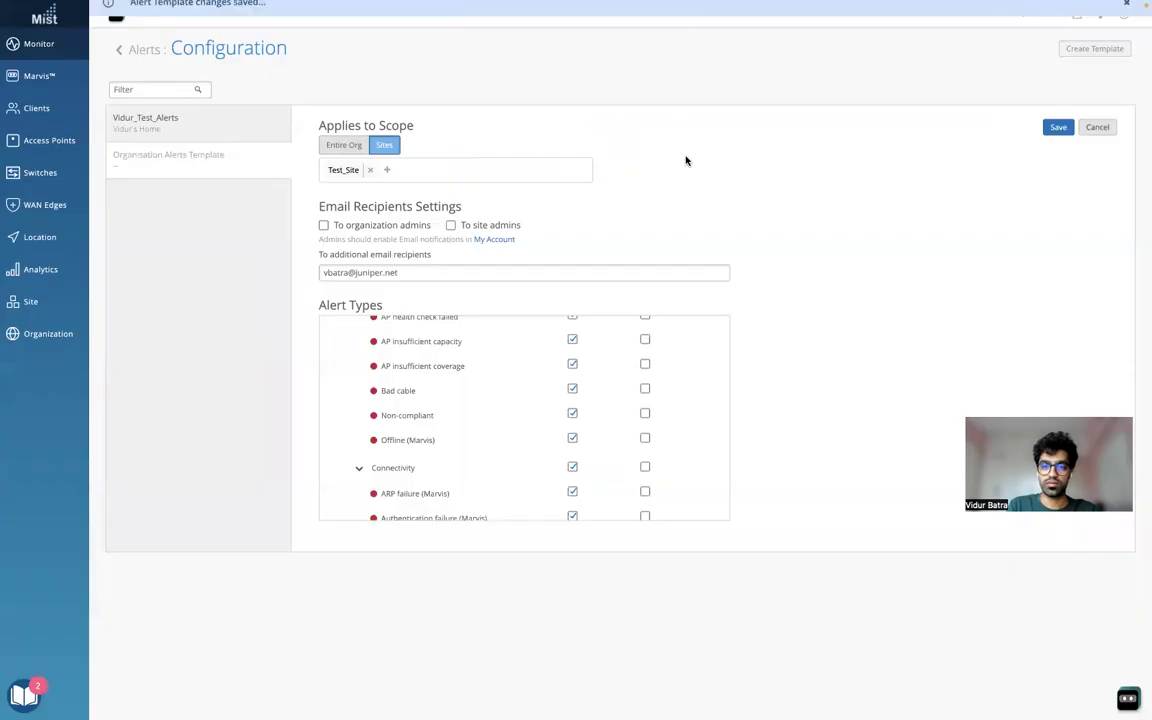
pyautogui.scroll(-5, 437, 398)
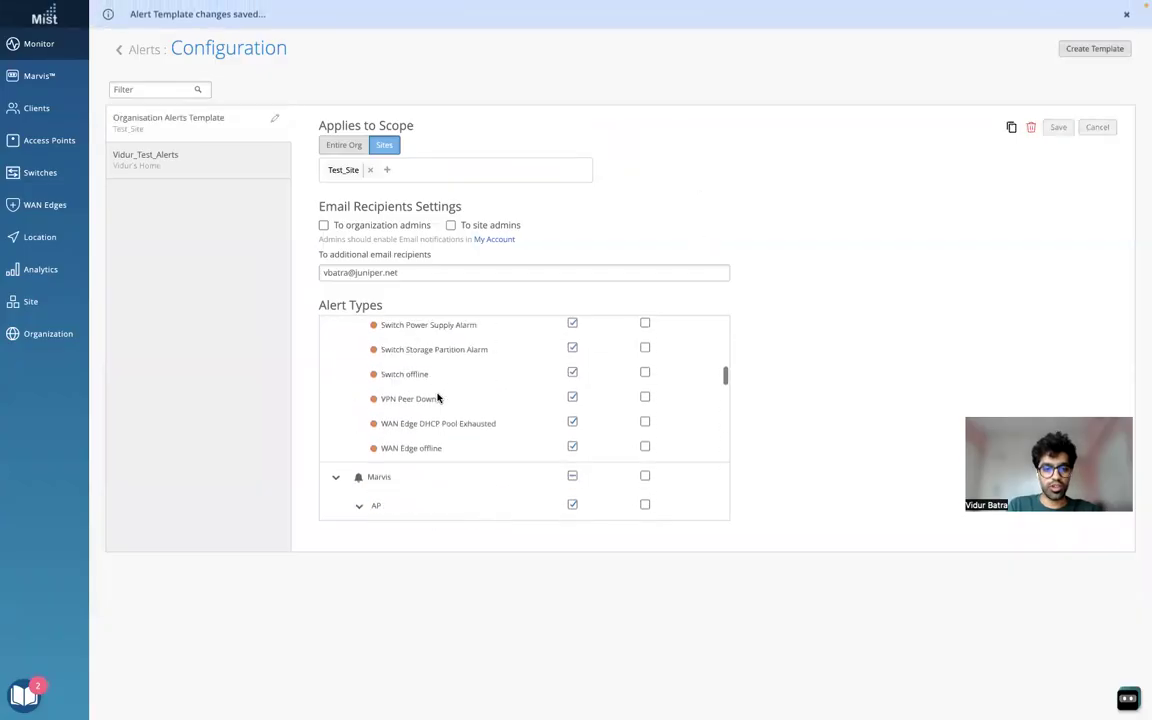
pyautogui.scroll(10, 437, 398)
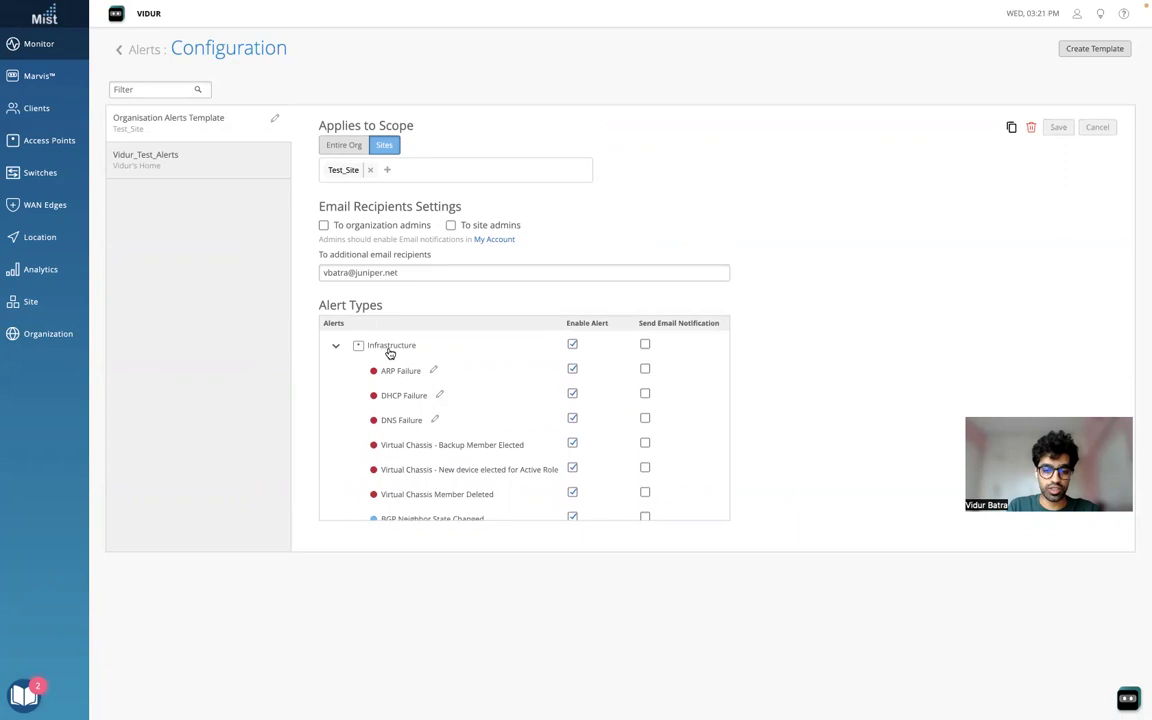
pyautogui.scroll(-2, 403, 368)
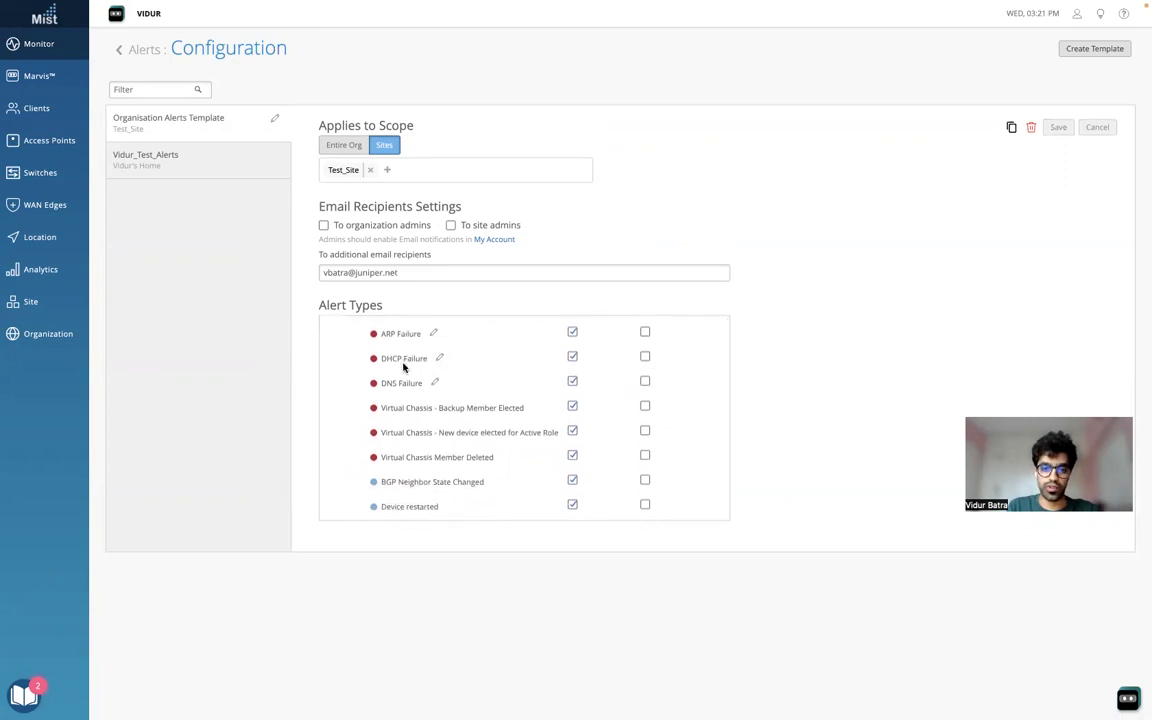
pyautogui.scroll(-1, 404, 368)
pyautogui.scroll(-10, 403, 368)
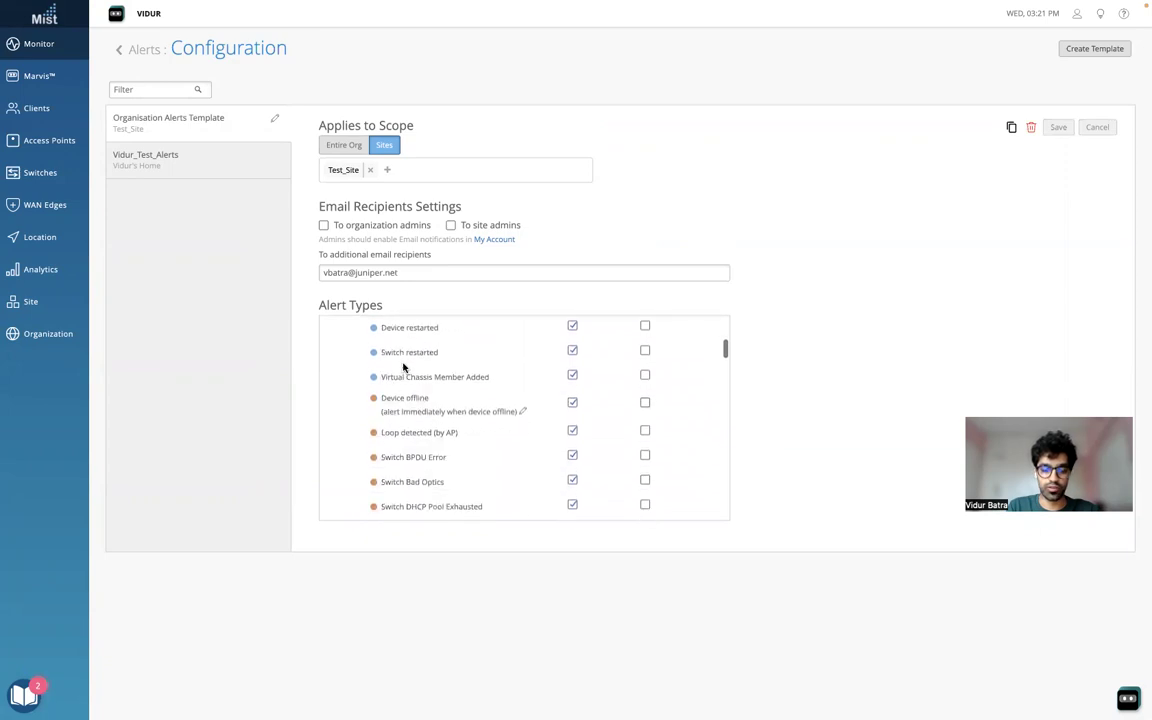
pyautogui.scroll(-8, 403, 368)
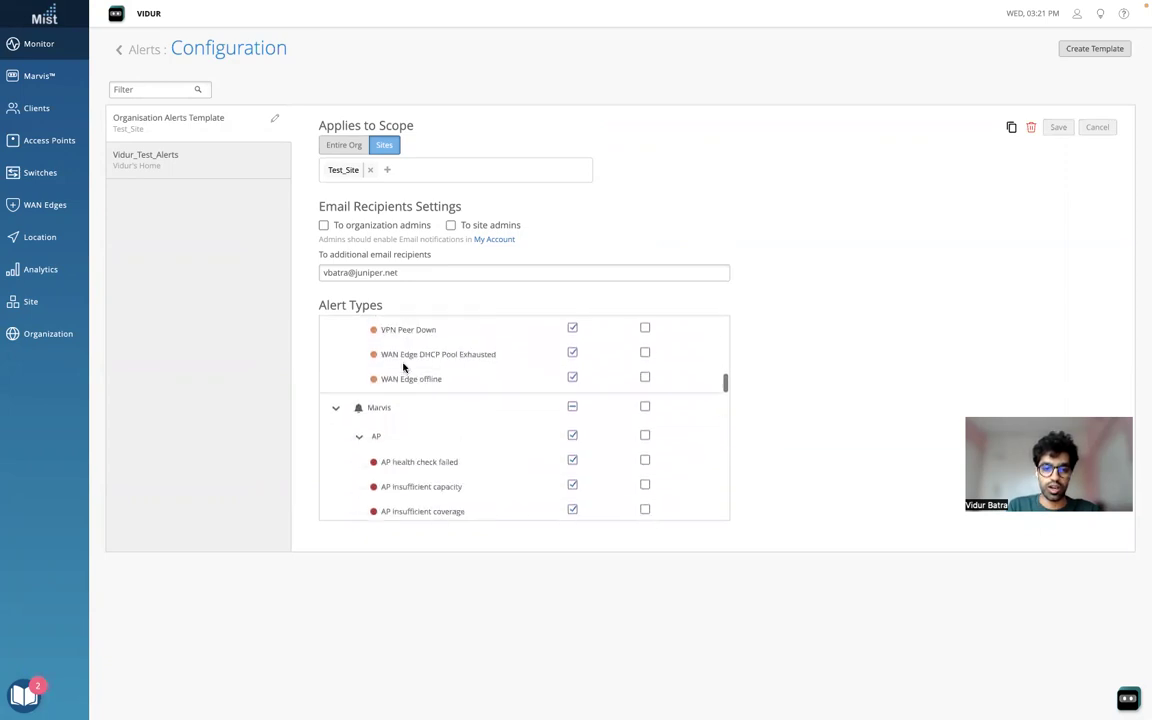
pyautogui.scroll(-2, 404, 369)
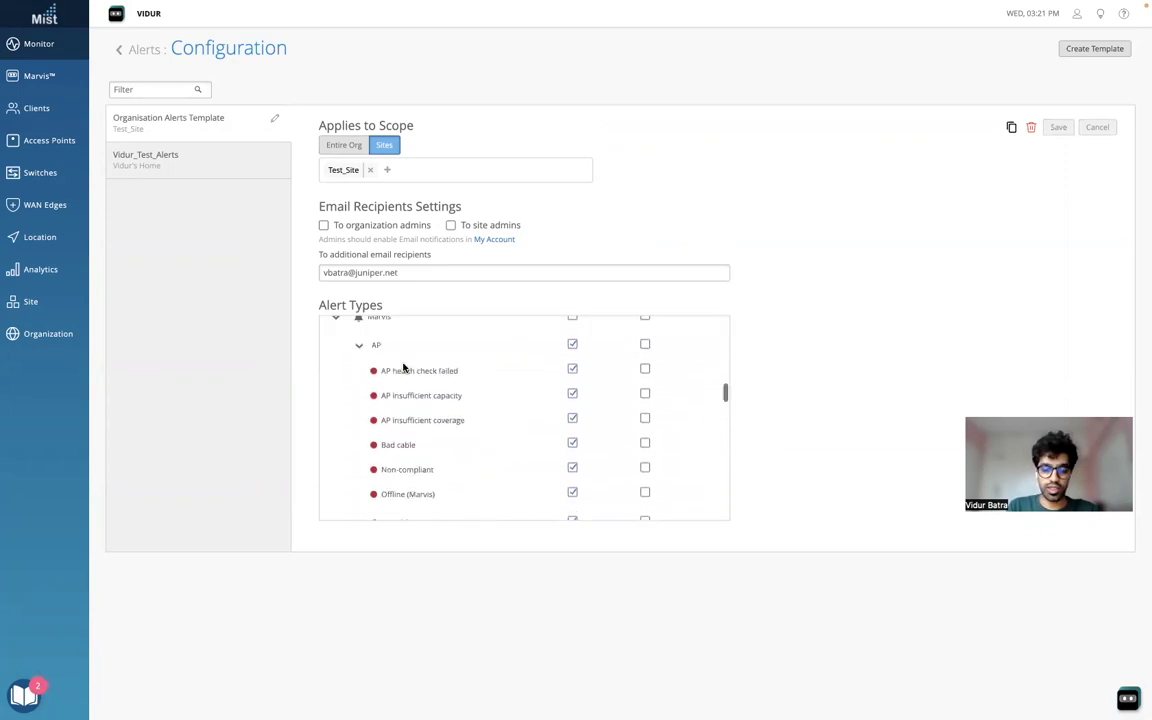
pyautogui.scroll(-1, 403, 368)
pyautogui.scroll(-4, 403, 368)
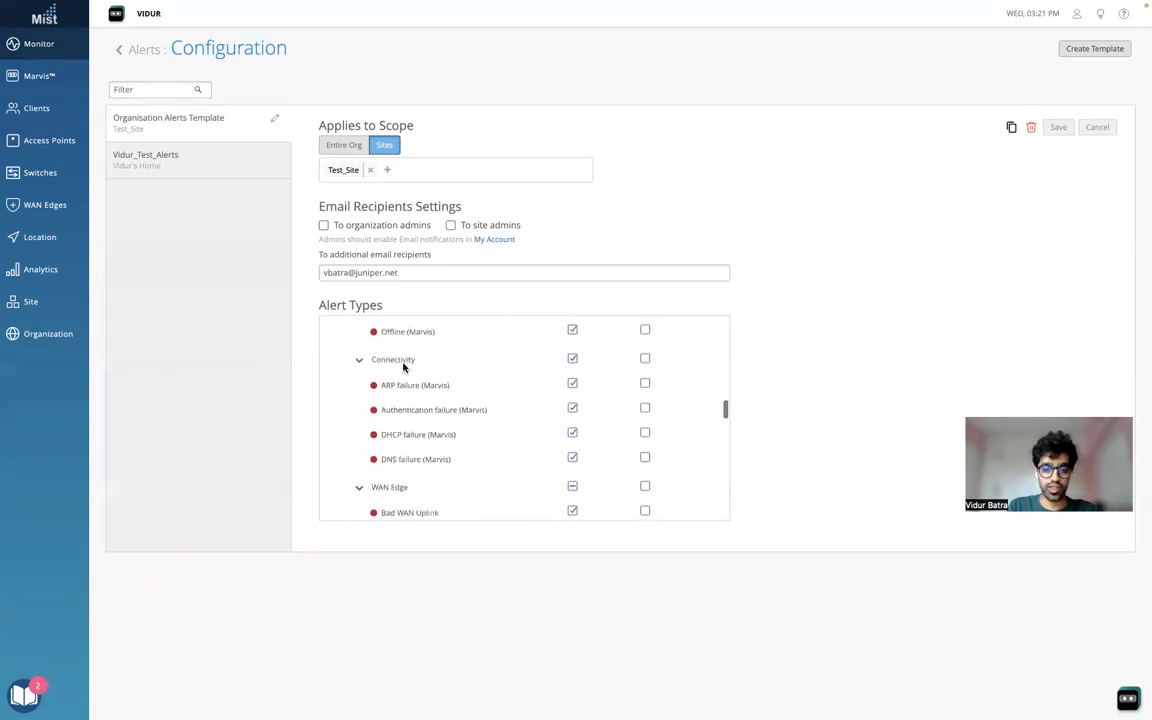
pyautogui.scroll(-6, 404, 369)
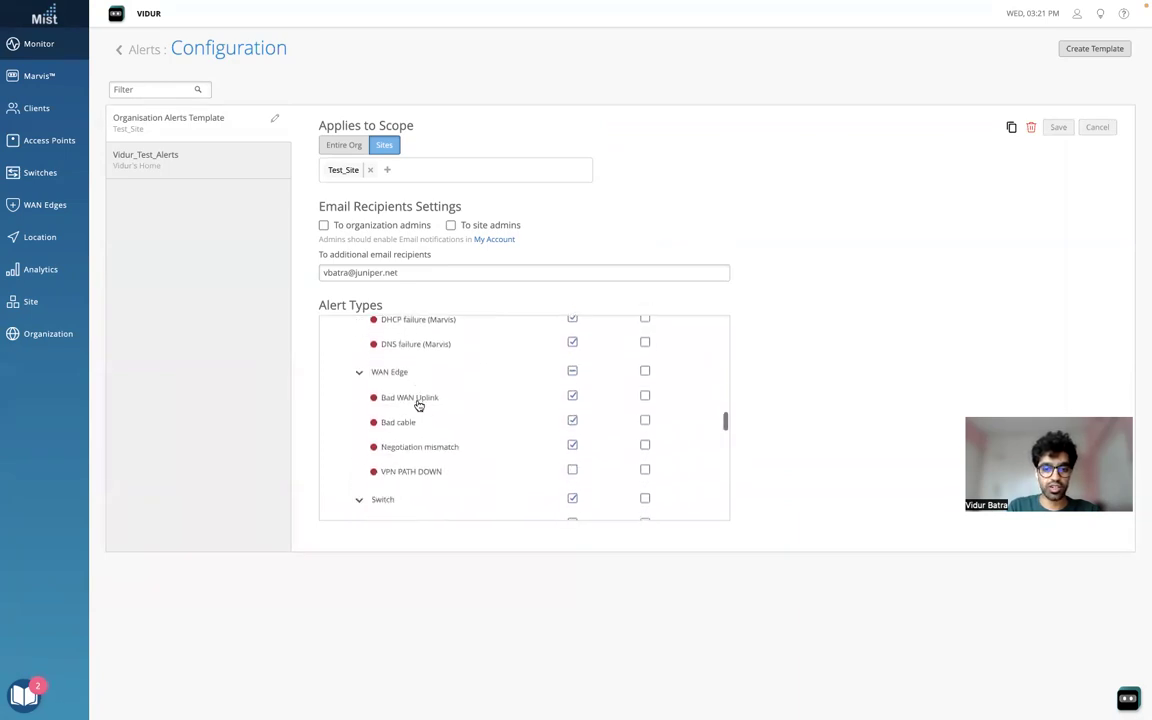
pyautogui.scroll(-7, 417, 403)
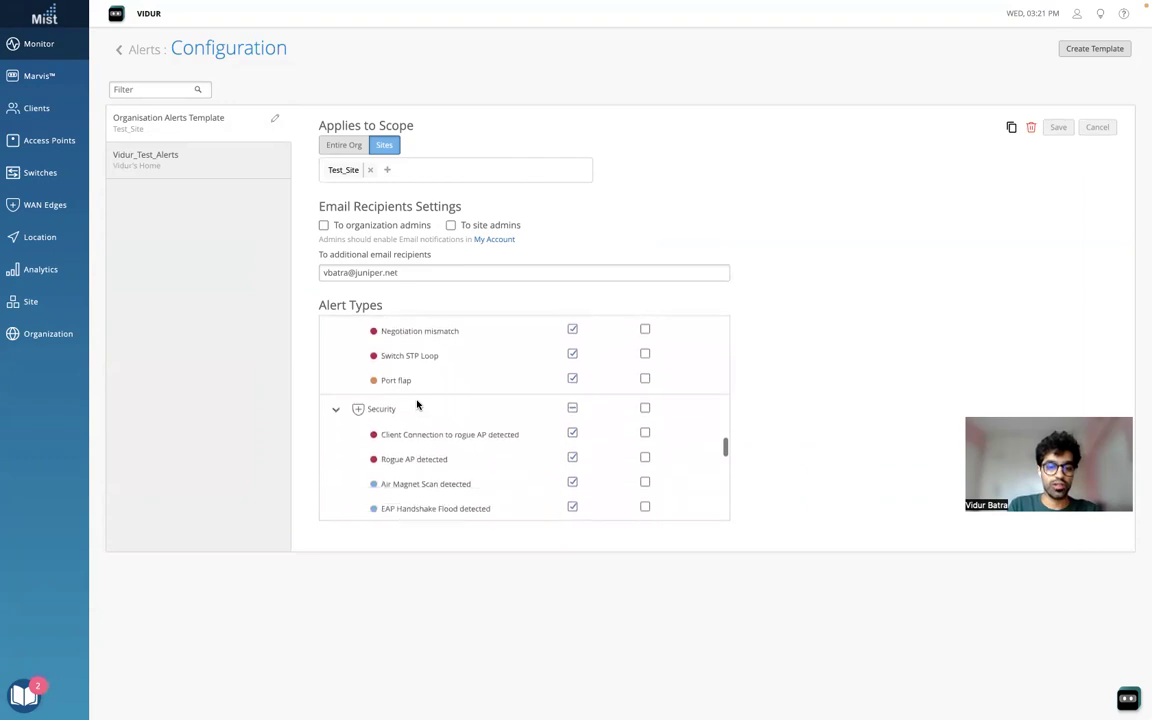
pyautogui.scroll(-6, 417, 403)
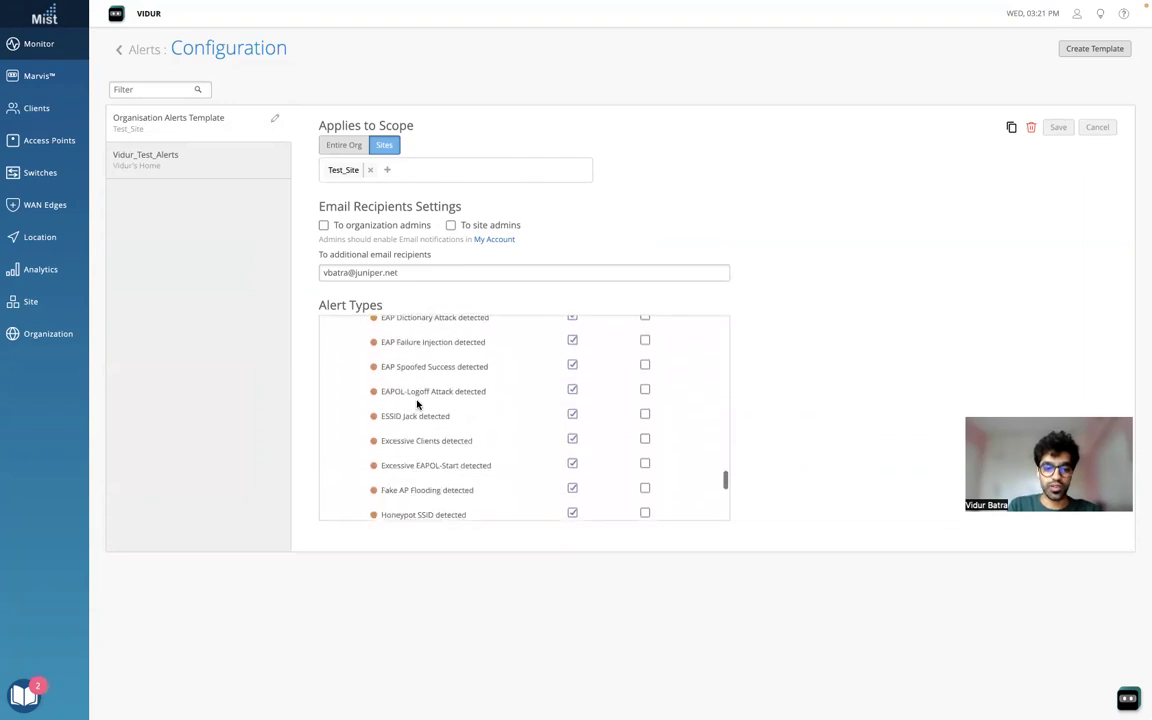
pyautogui.scroll(5, 417, 403)
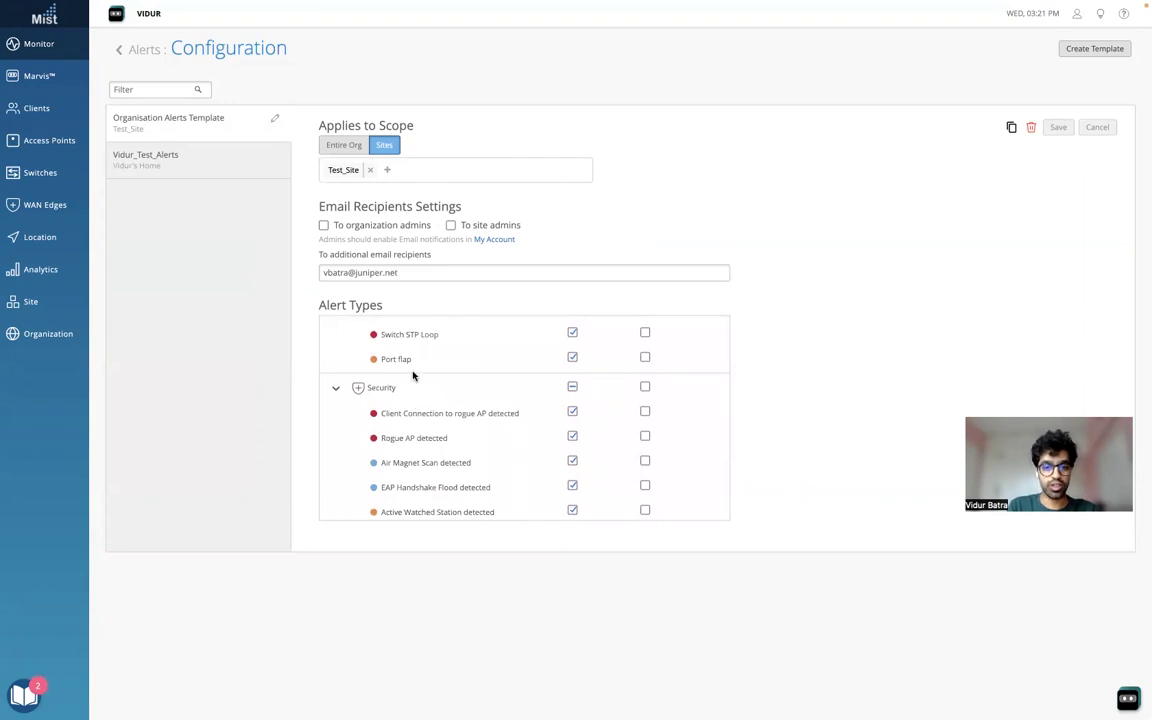
pyautogui.scroll(4, 417, 373)
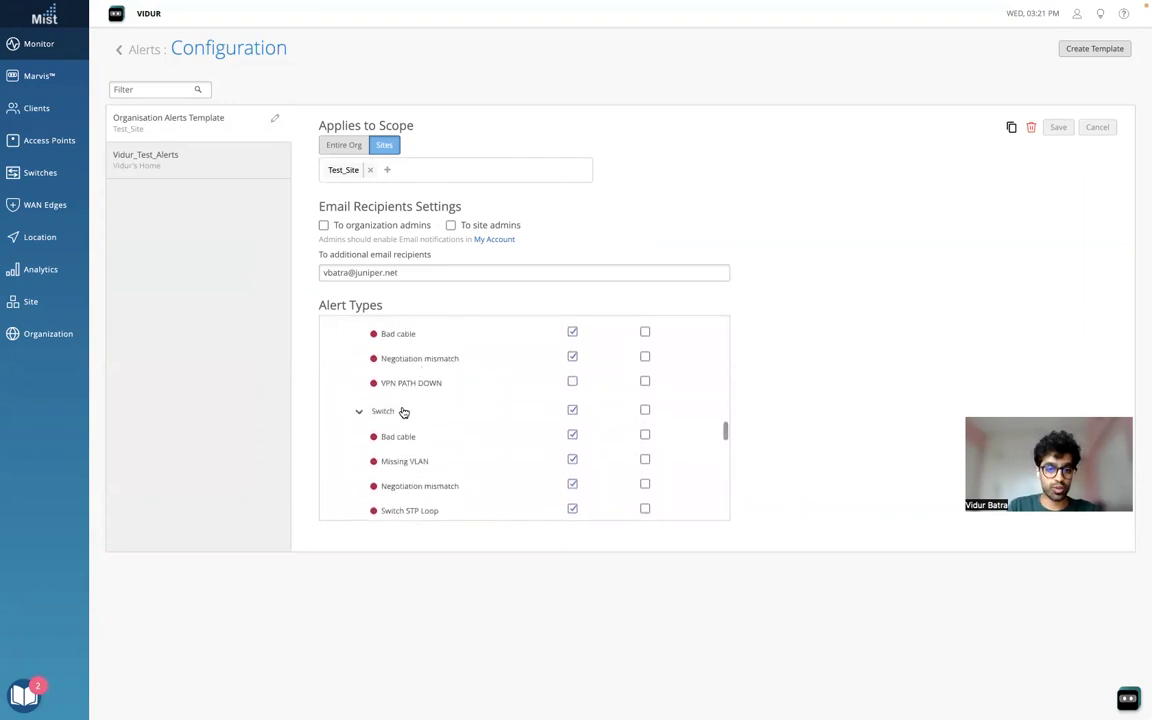
pyautogui.scroll(-5, 418, 445)
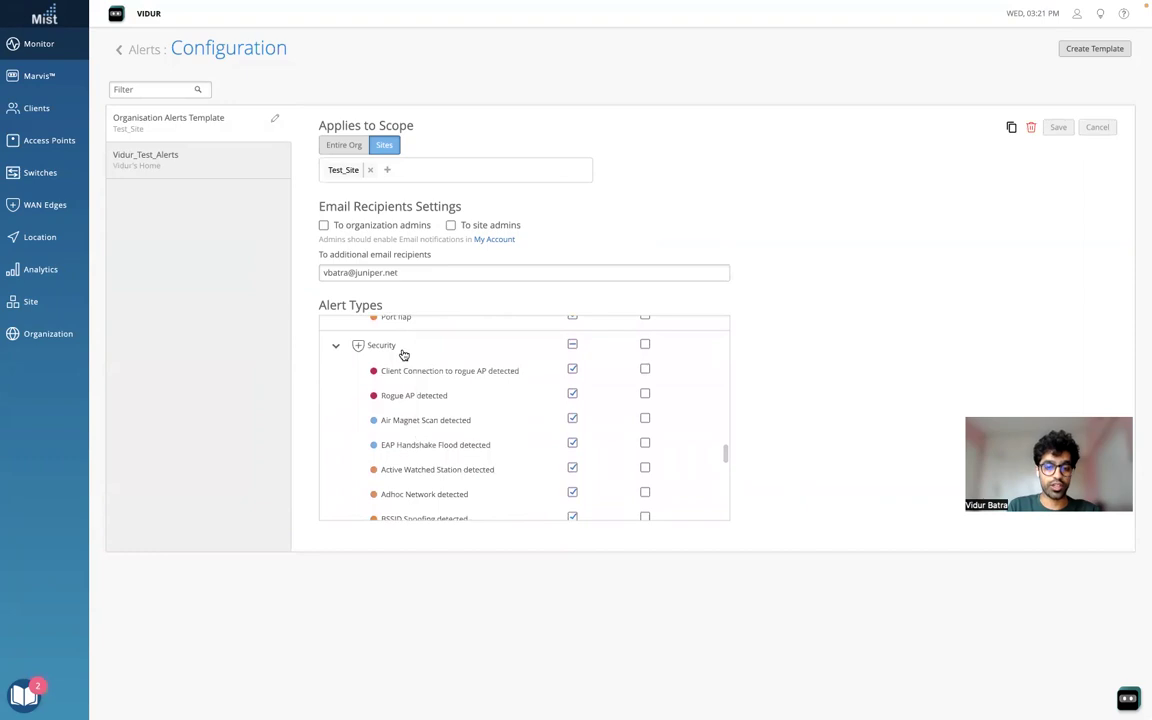
pyautogui.scroll(-8, 398, 398)
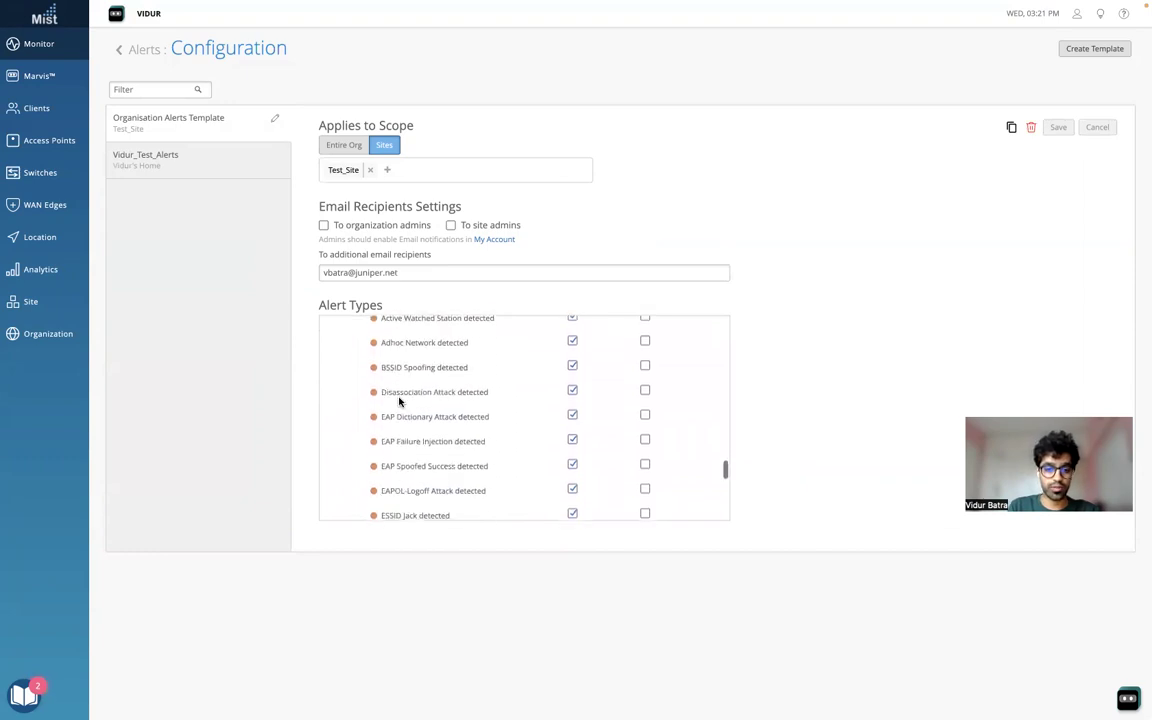
pyautogui.scroll(-10, 399, 401)
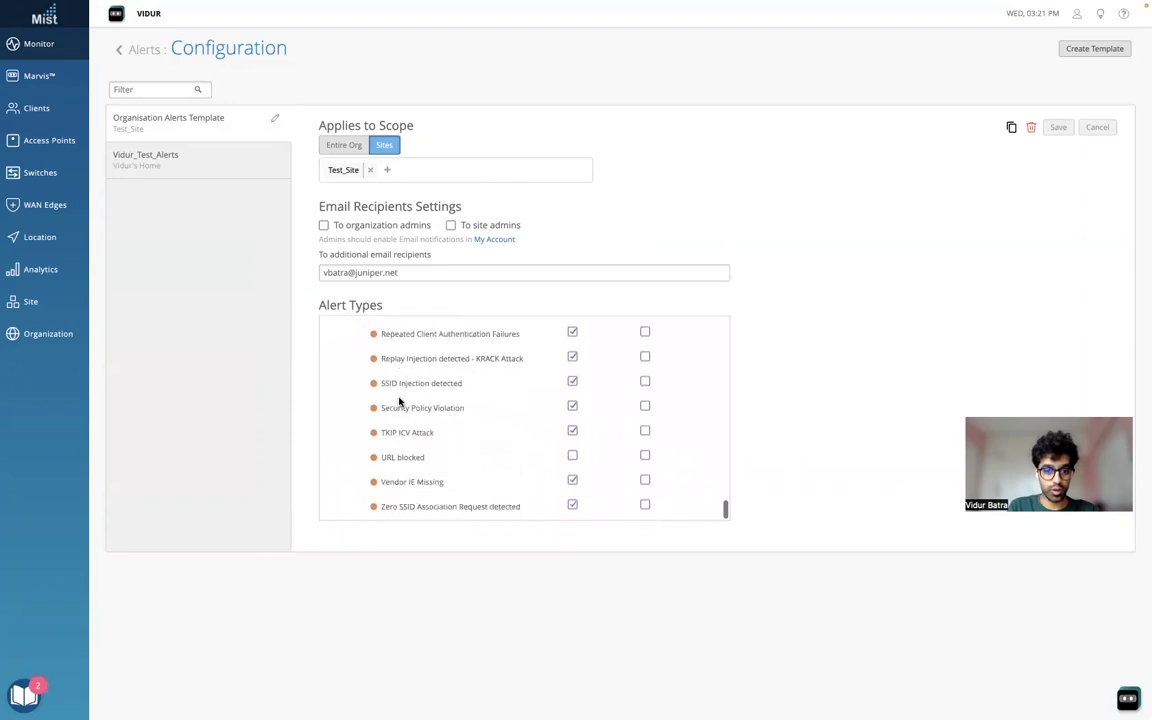
pyautogui.scroll(20, 399, 401)
pyautogui.scroll(15, 399, 401)
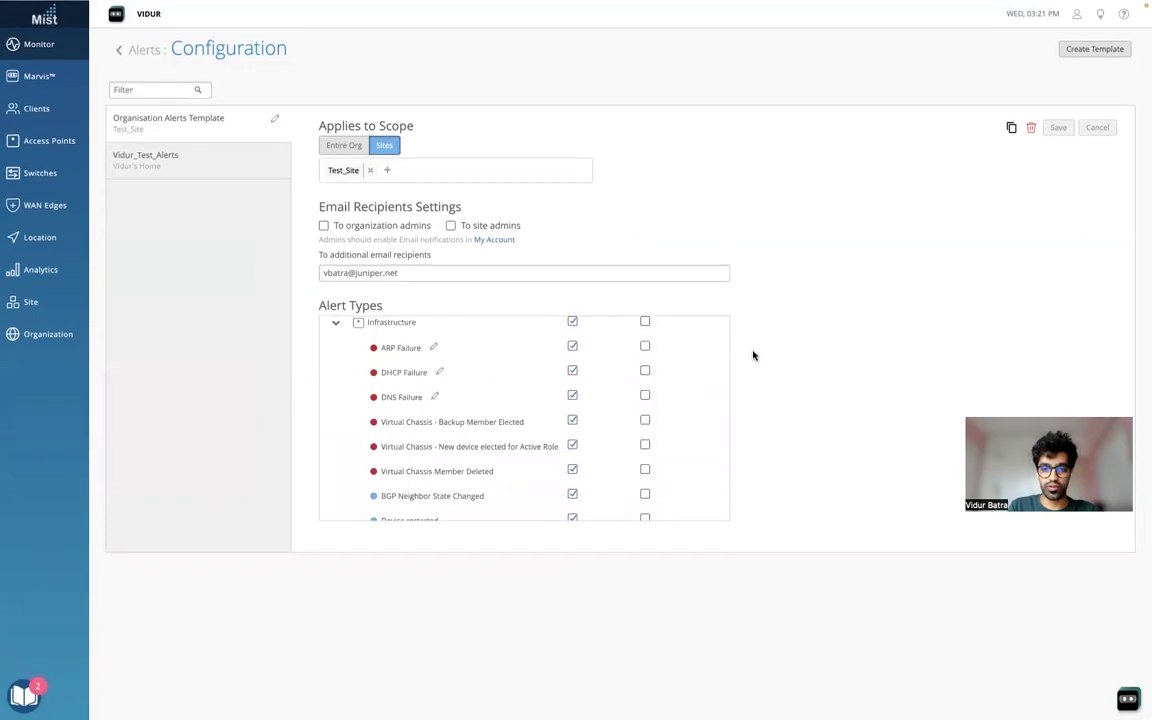
pyautogui.scroll(1, 692, 383)
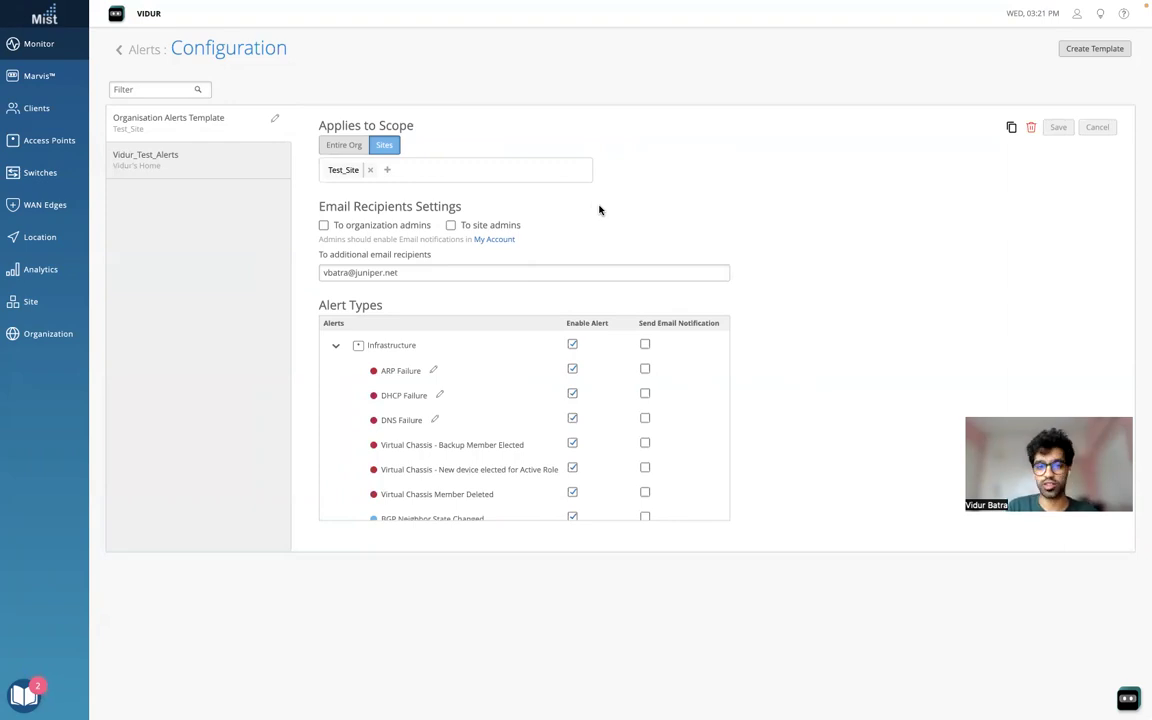
pyautogui.moveTo(30, 44)
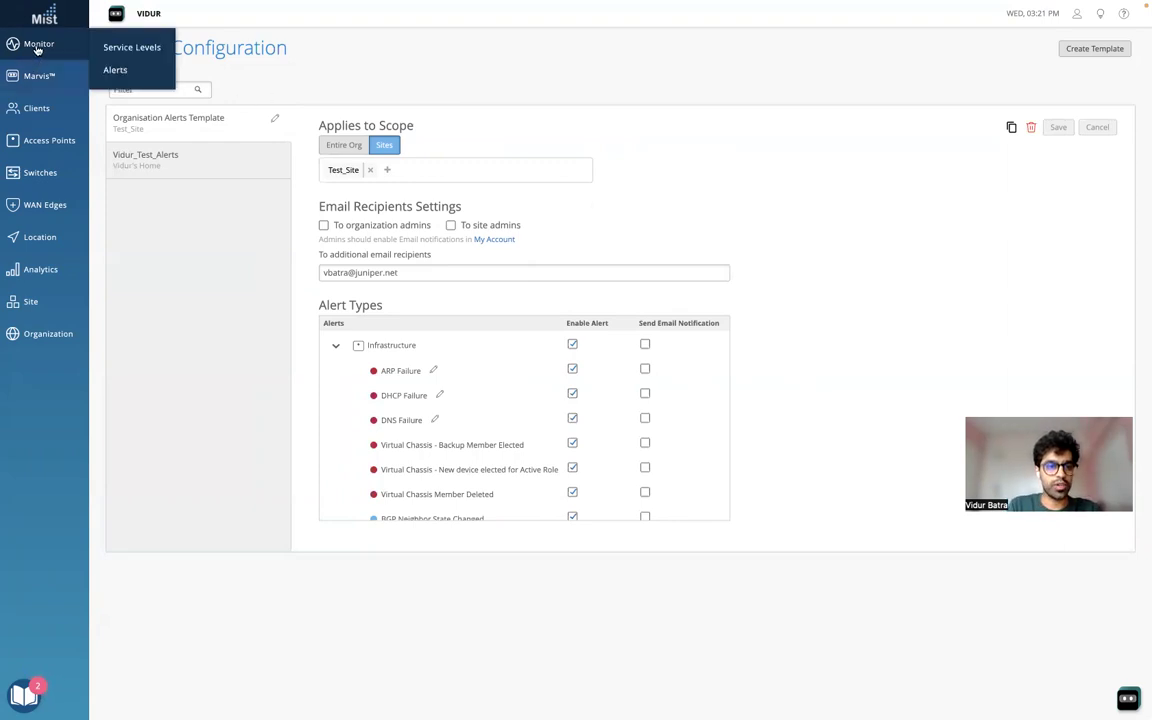
pyautogui.click(117, 73)
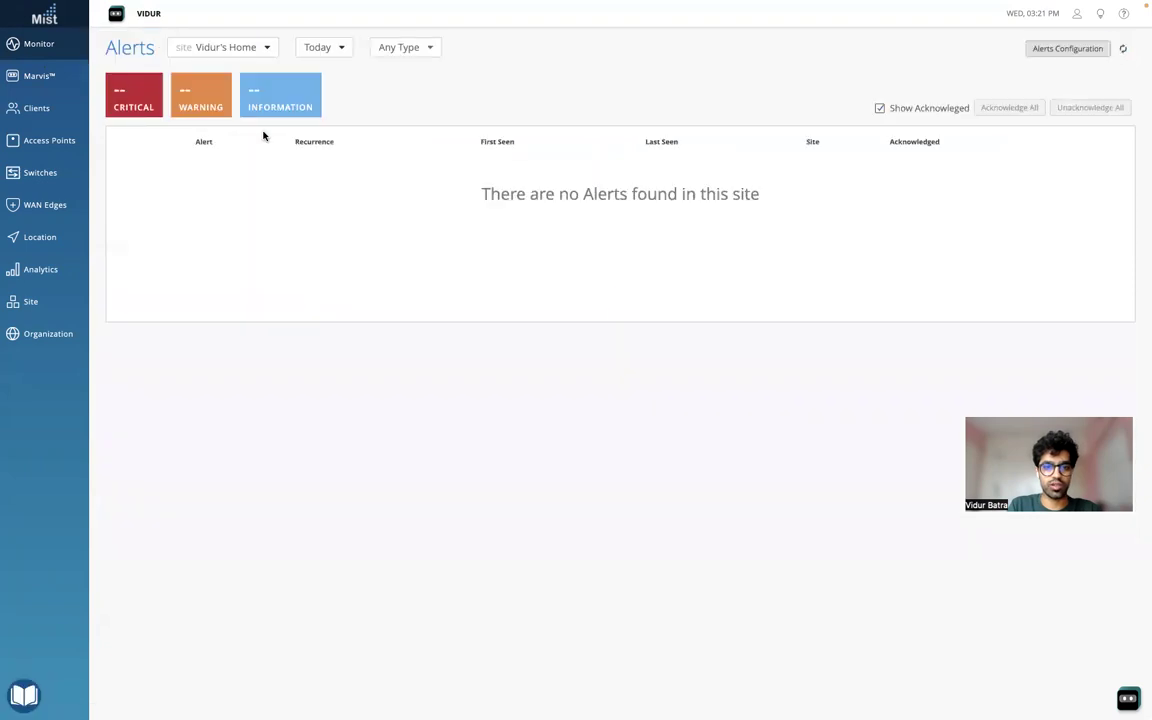
pyautogui.click(339, 49)
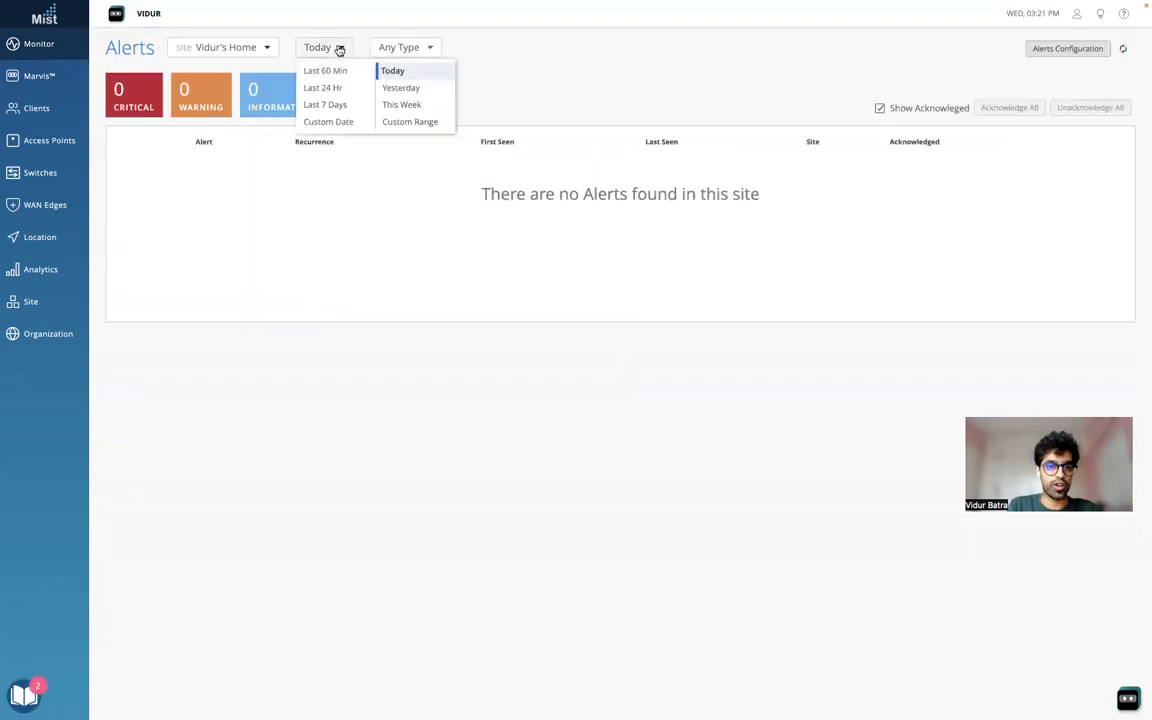
pyautogui.click(320, 106)
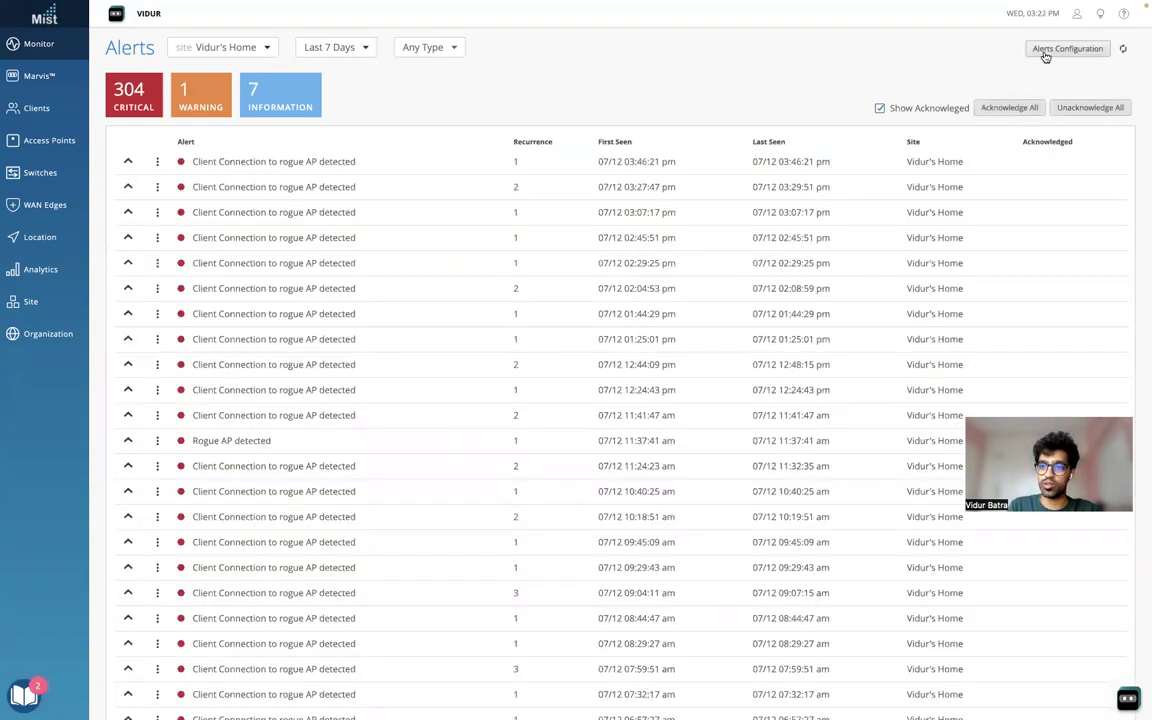
pyautogui.click(1058, 50)
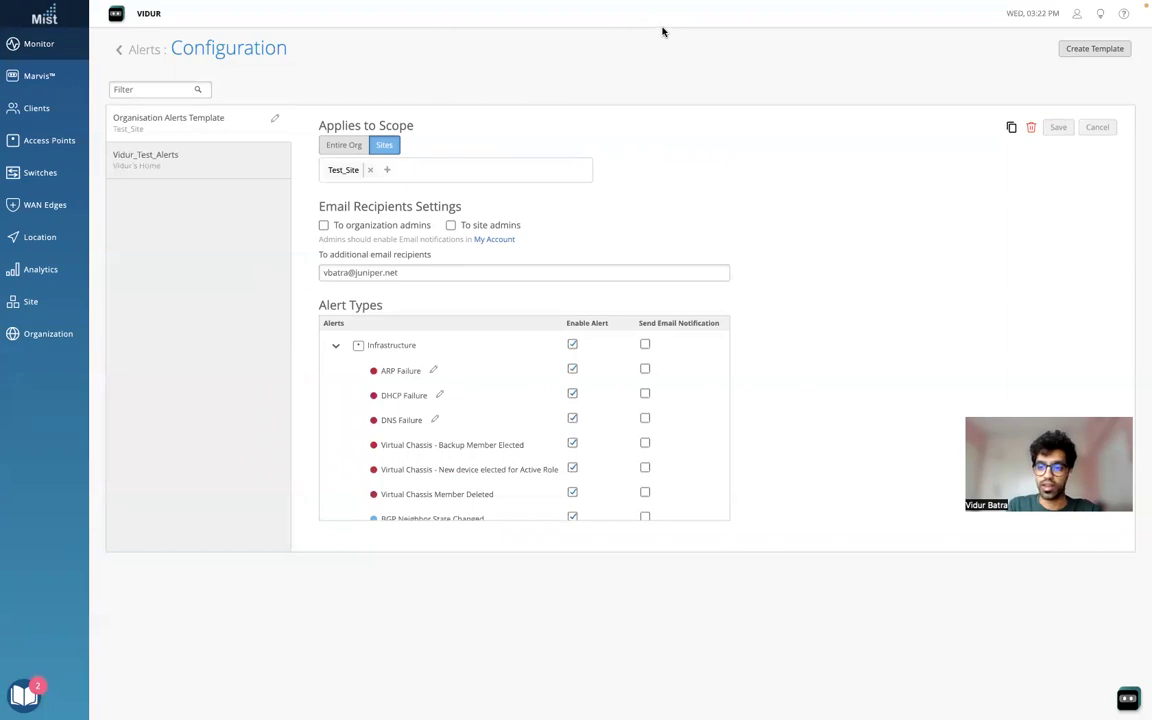
pyautogui.moveTo(671, 8)
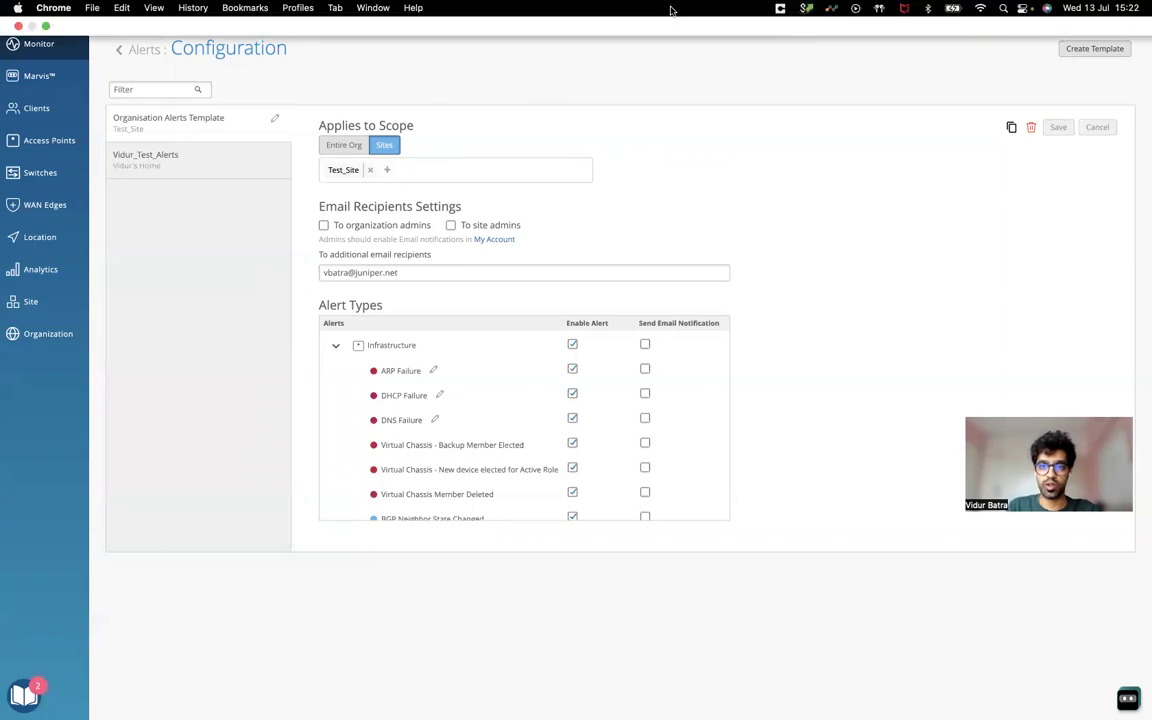